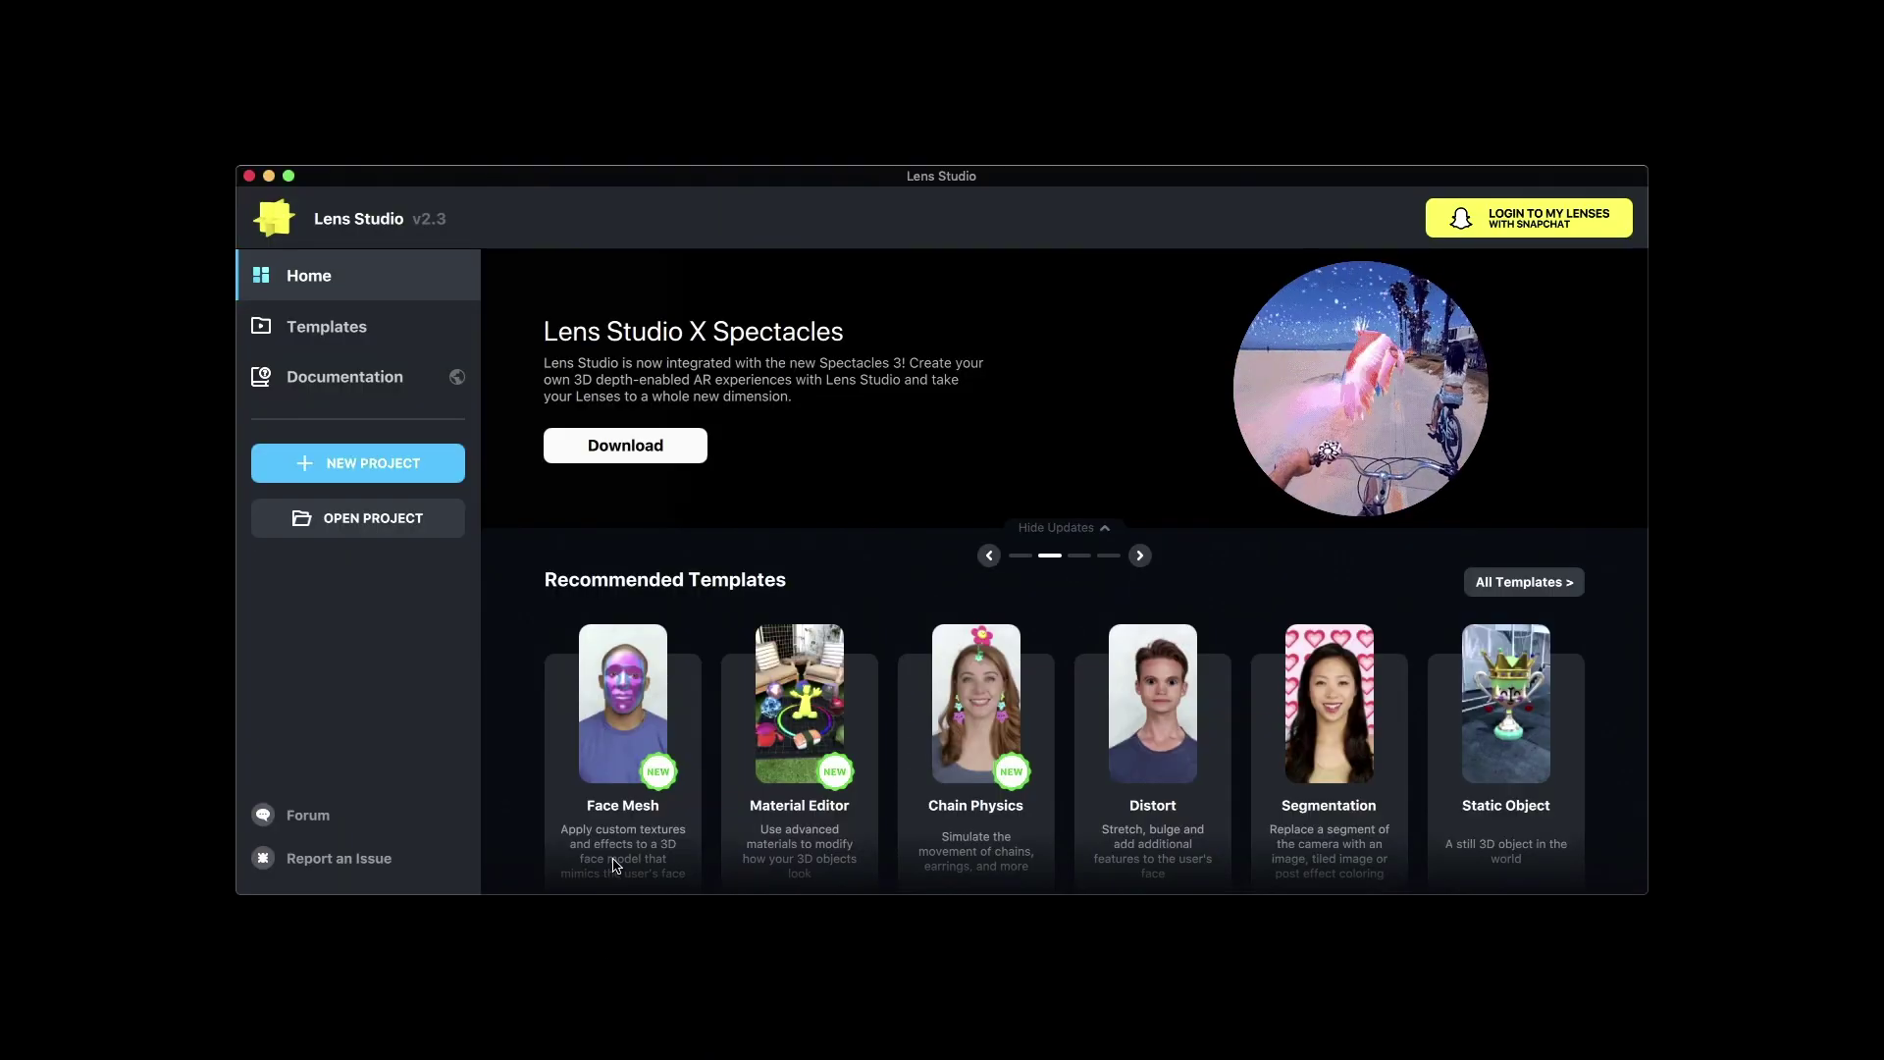
Create a project from the Face Mesh template and open the face mesh's Iridescence material graph in the Material Editor
click(624, 731)
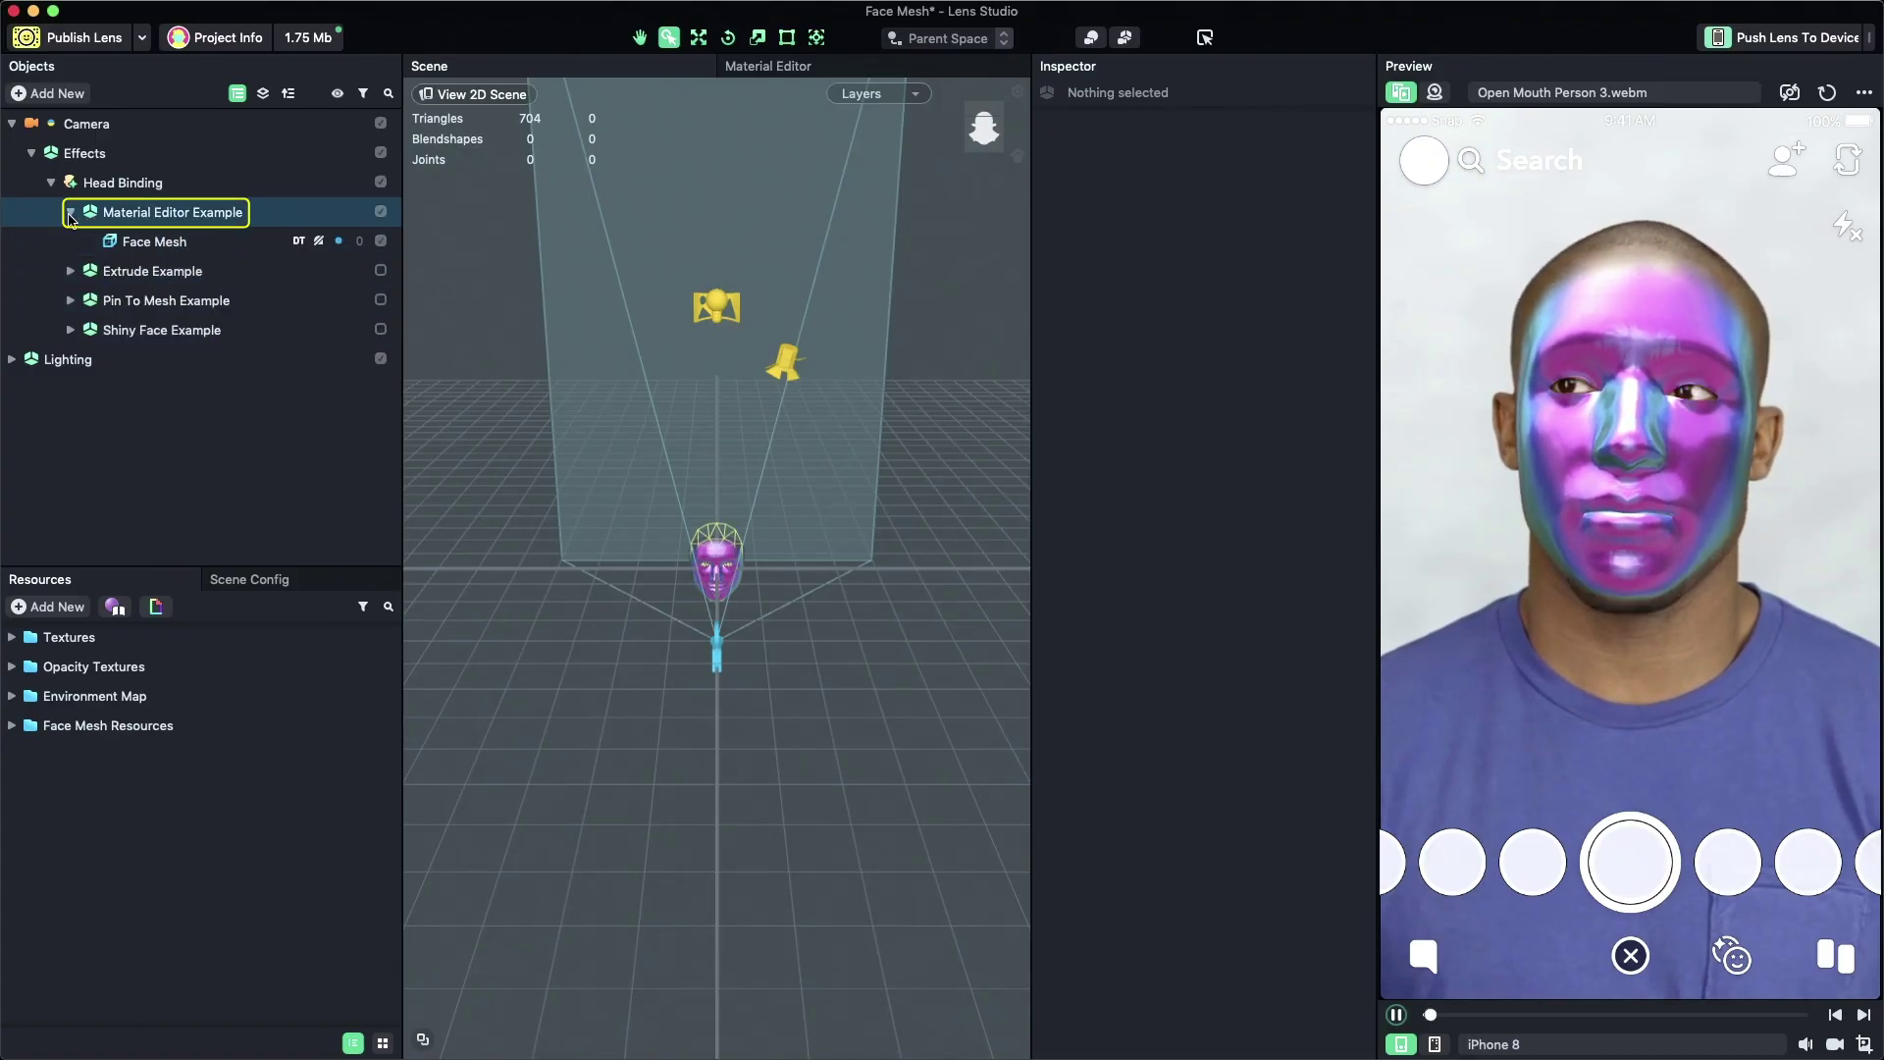
click(157, 243)
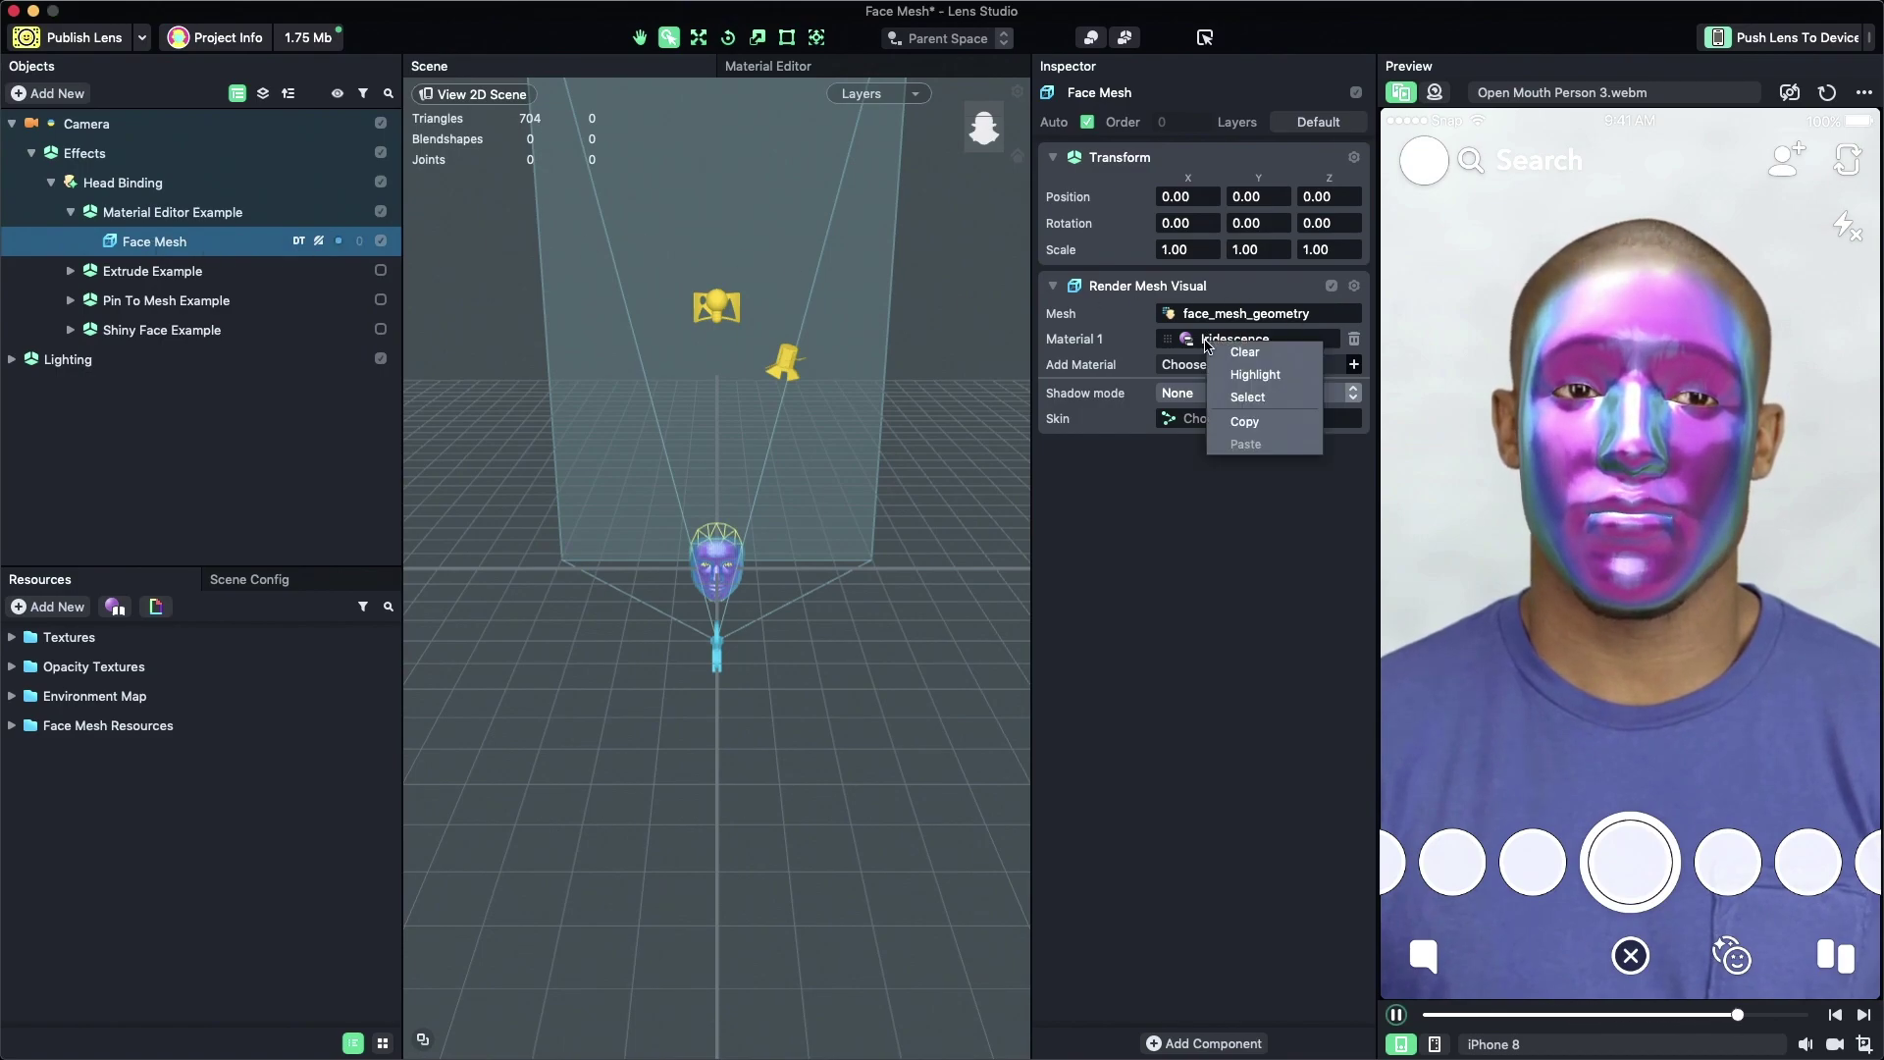
click(1239, 374)
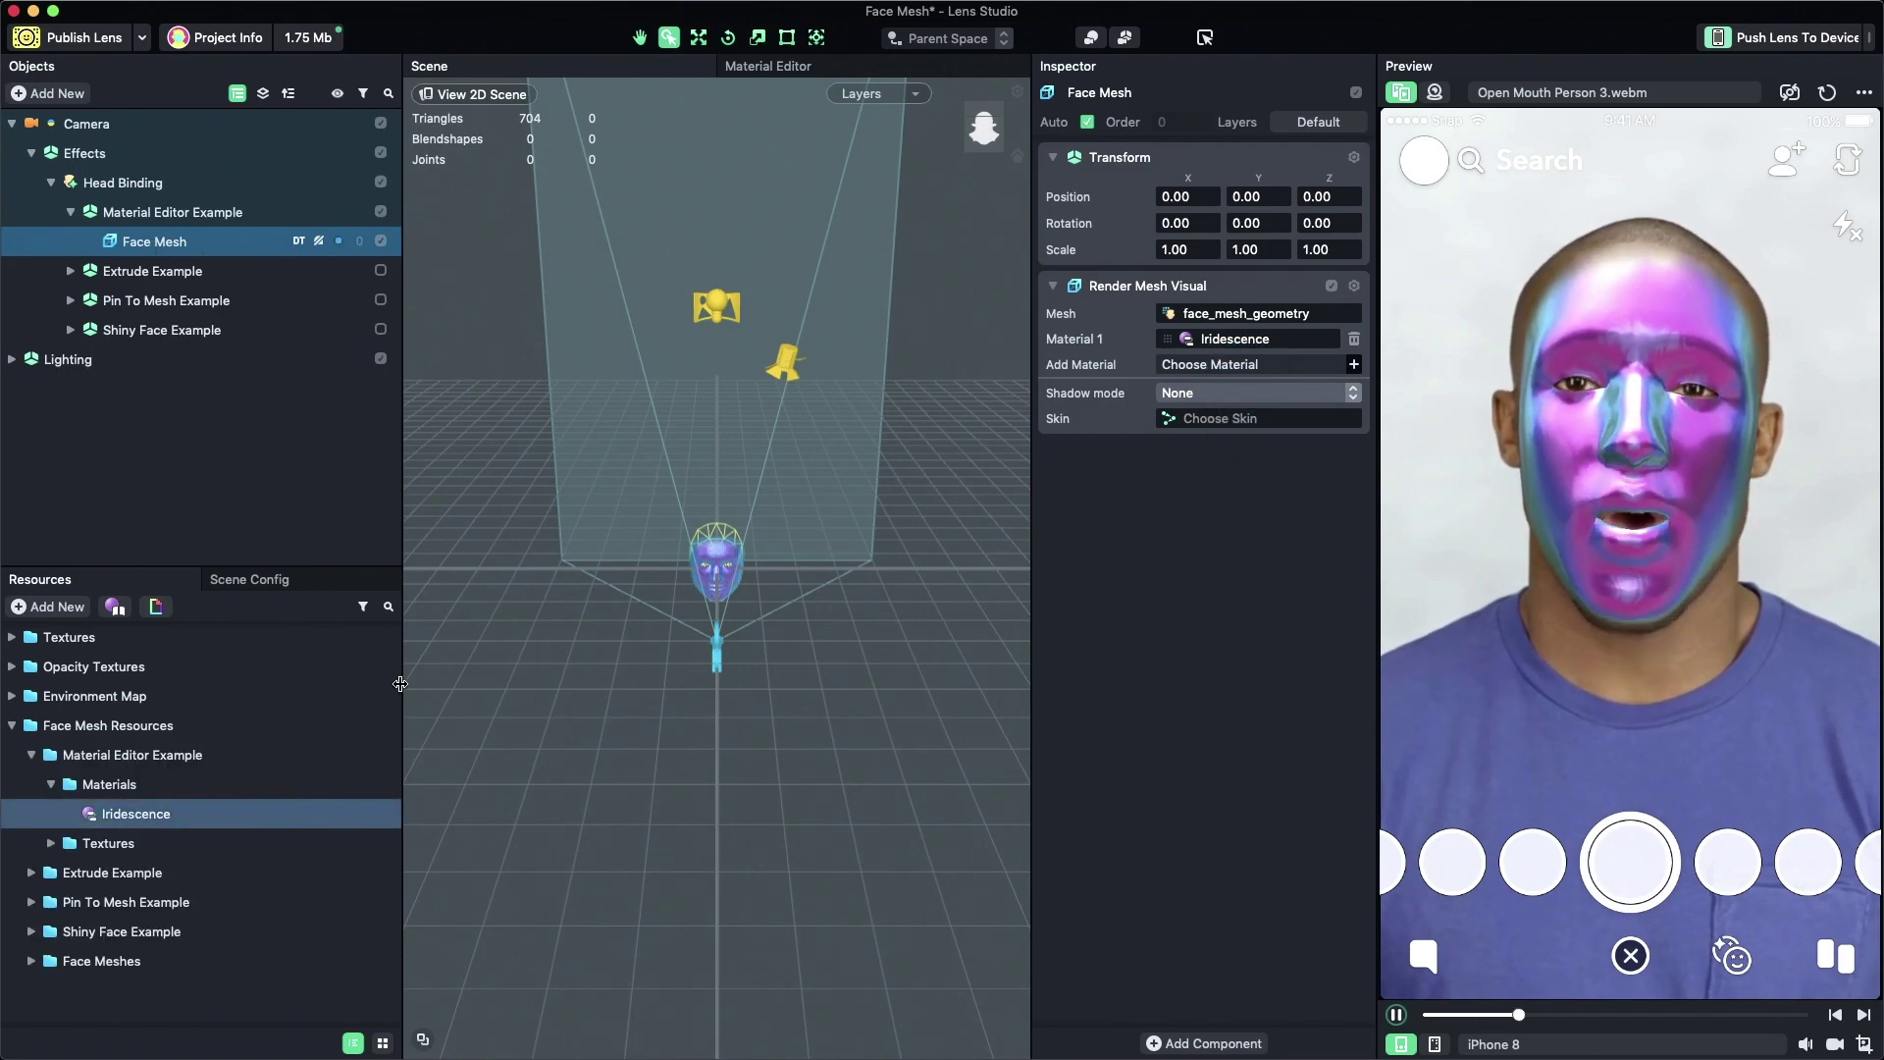
double_click(138, 813)
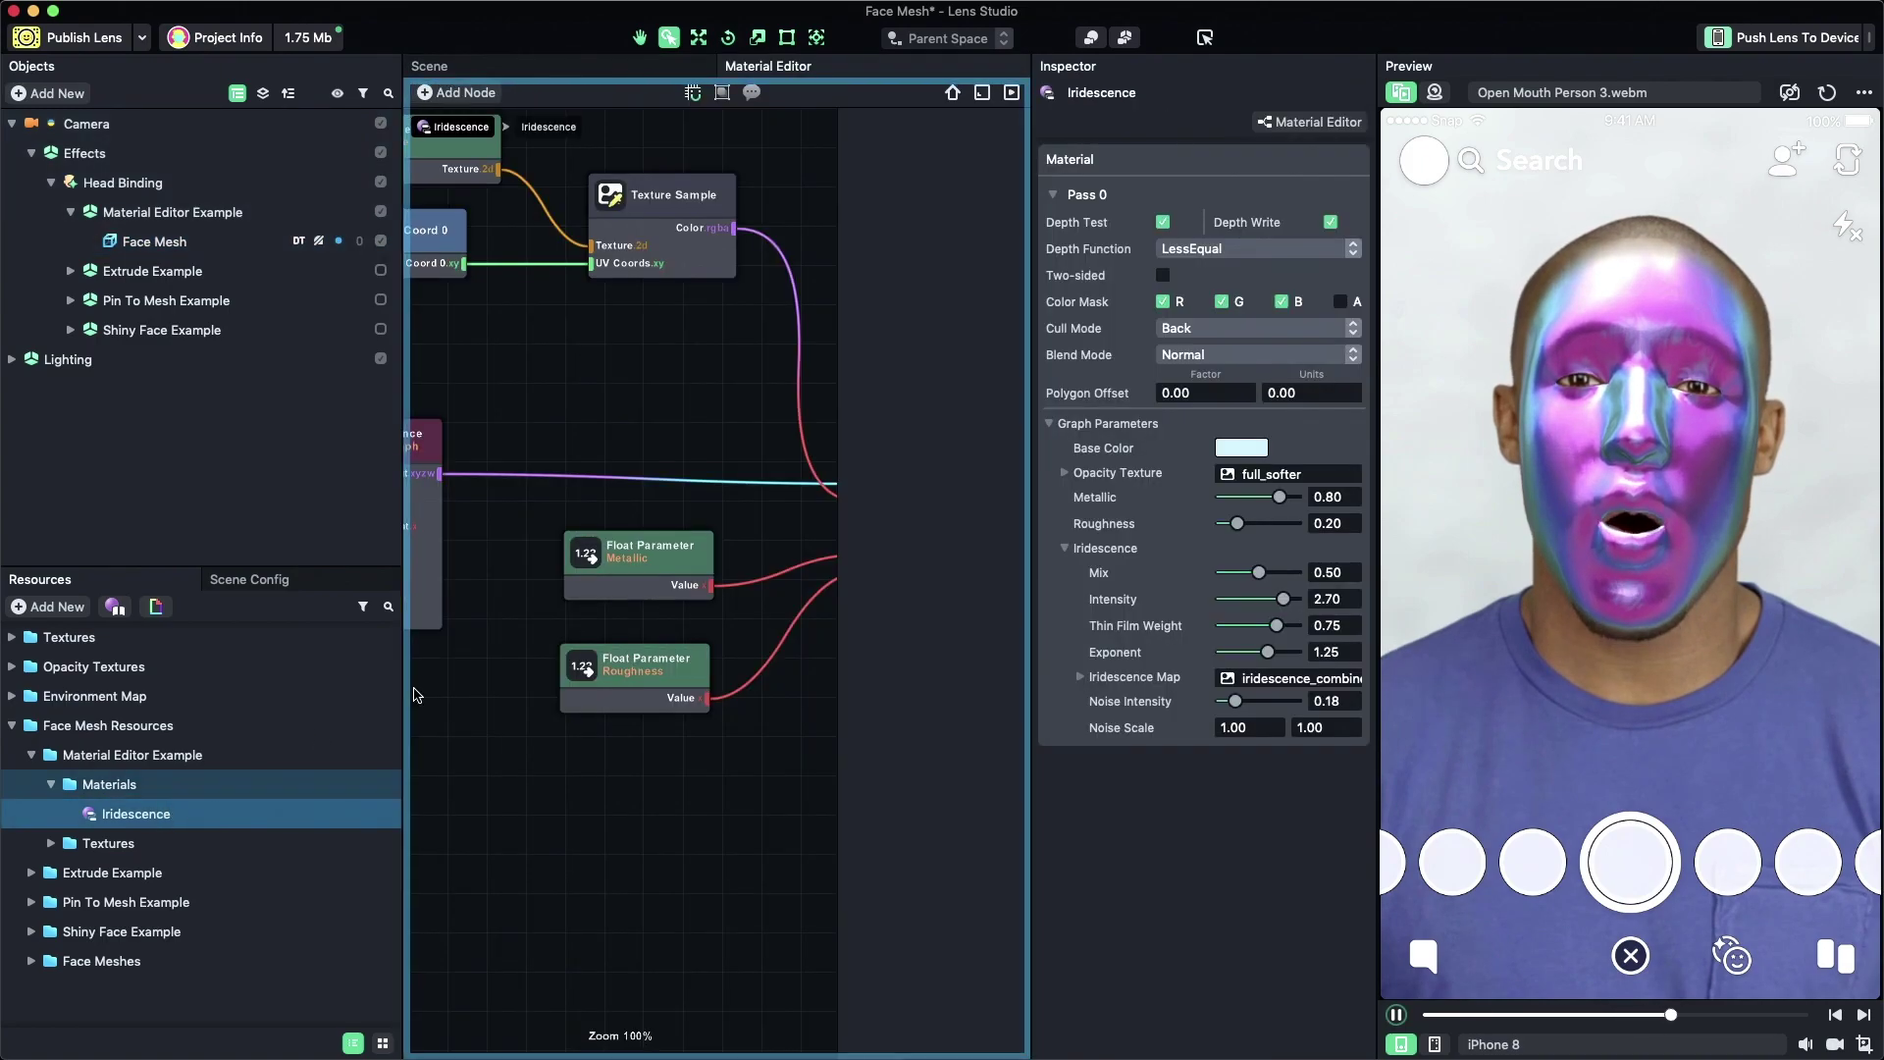
scroll(656, 557, down, 5)
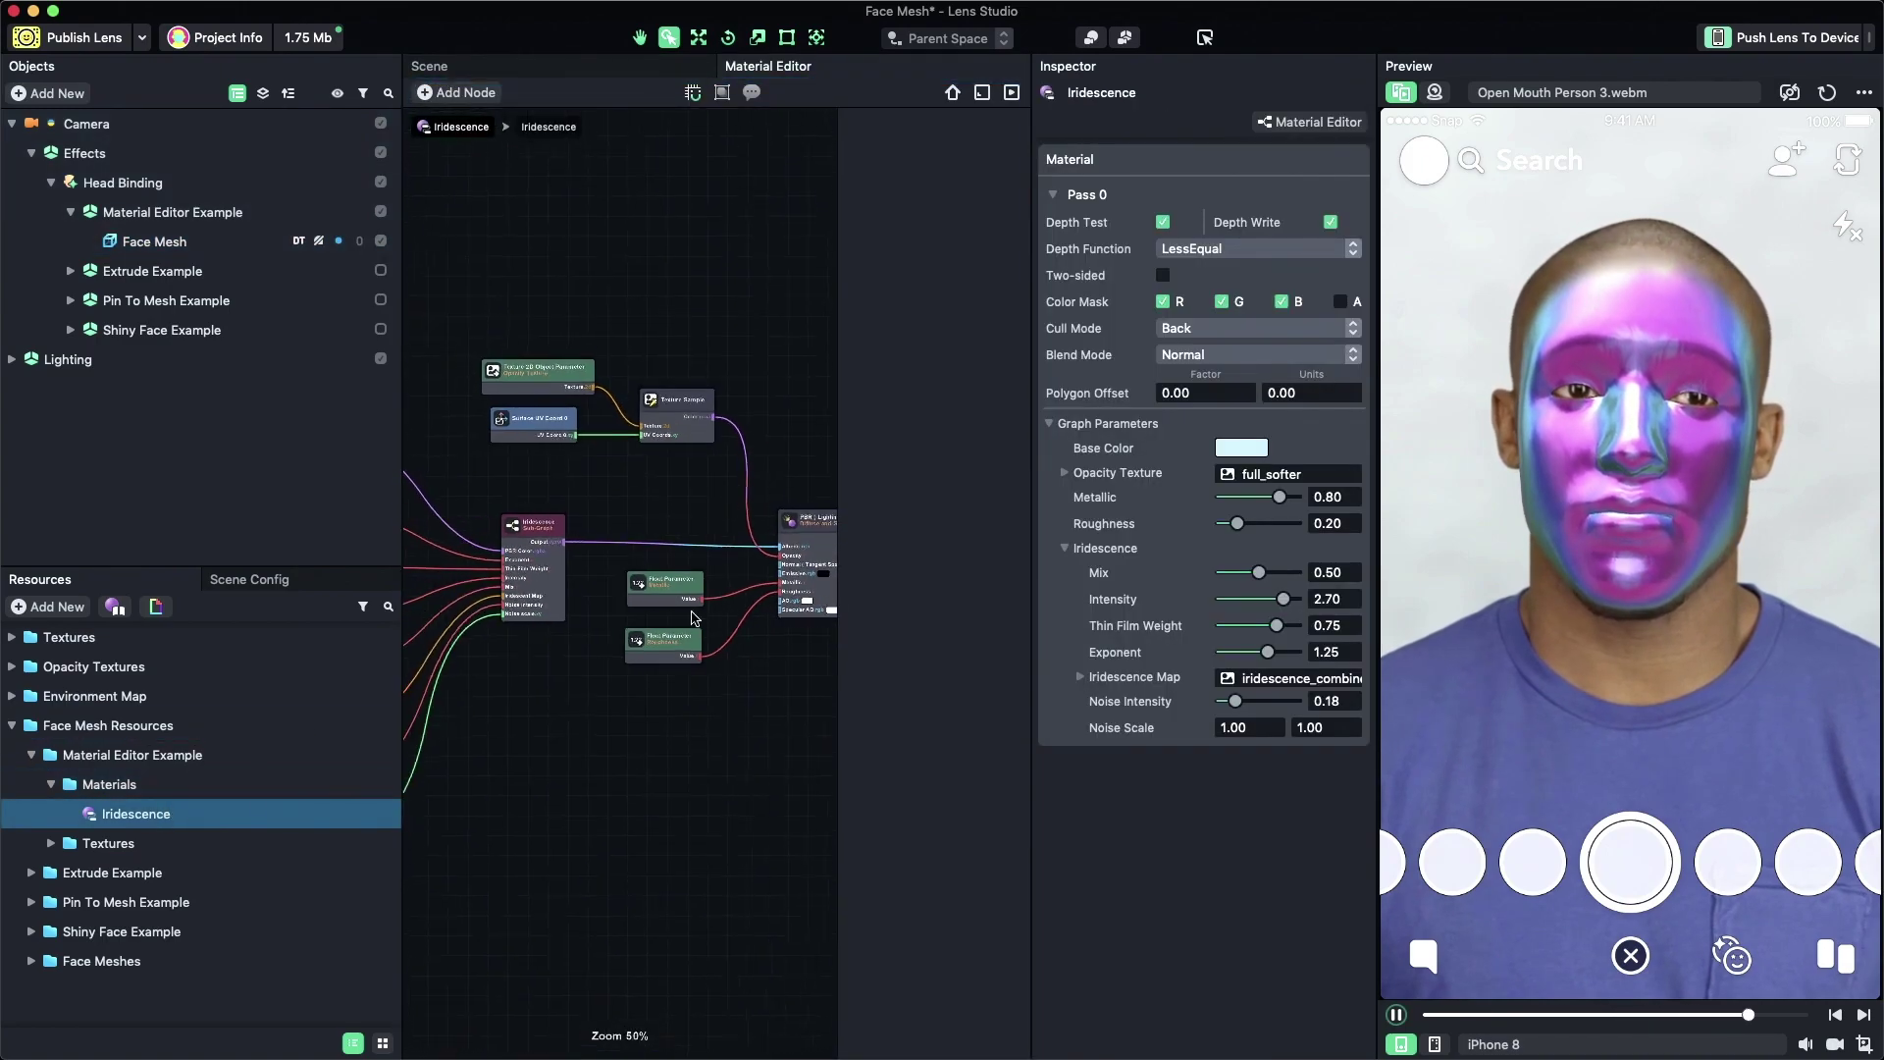
Add the Hologram material from the Material Library and assign it as Material 1 of the Material Editor Example's face mesh
click(528, 68)
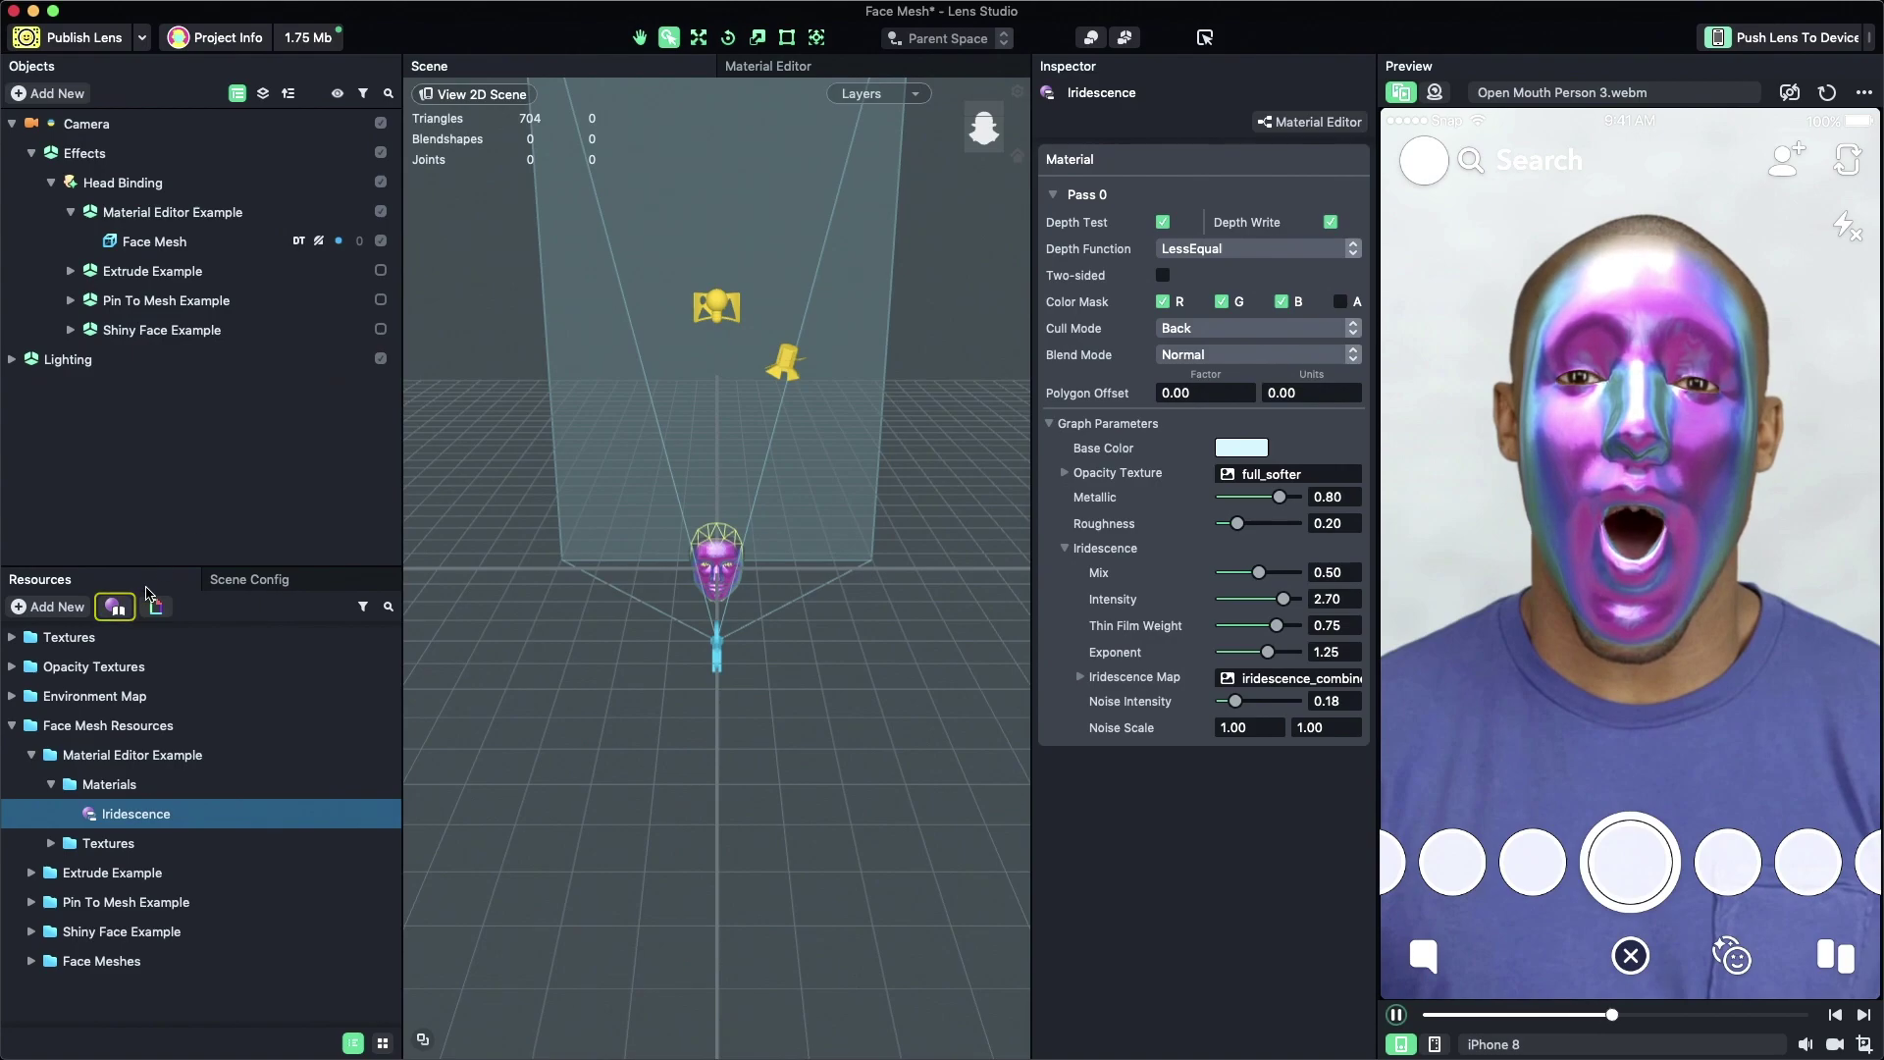
click(115, 608)
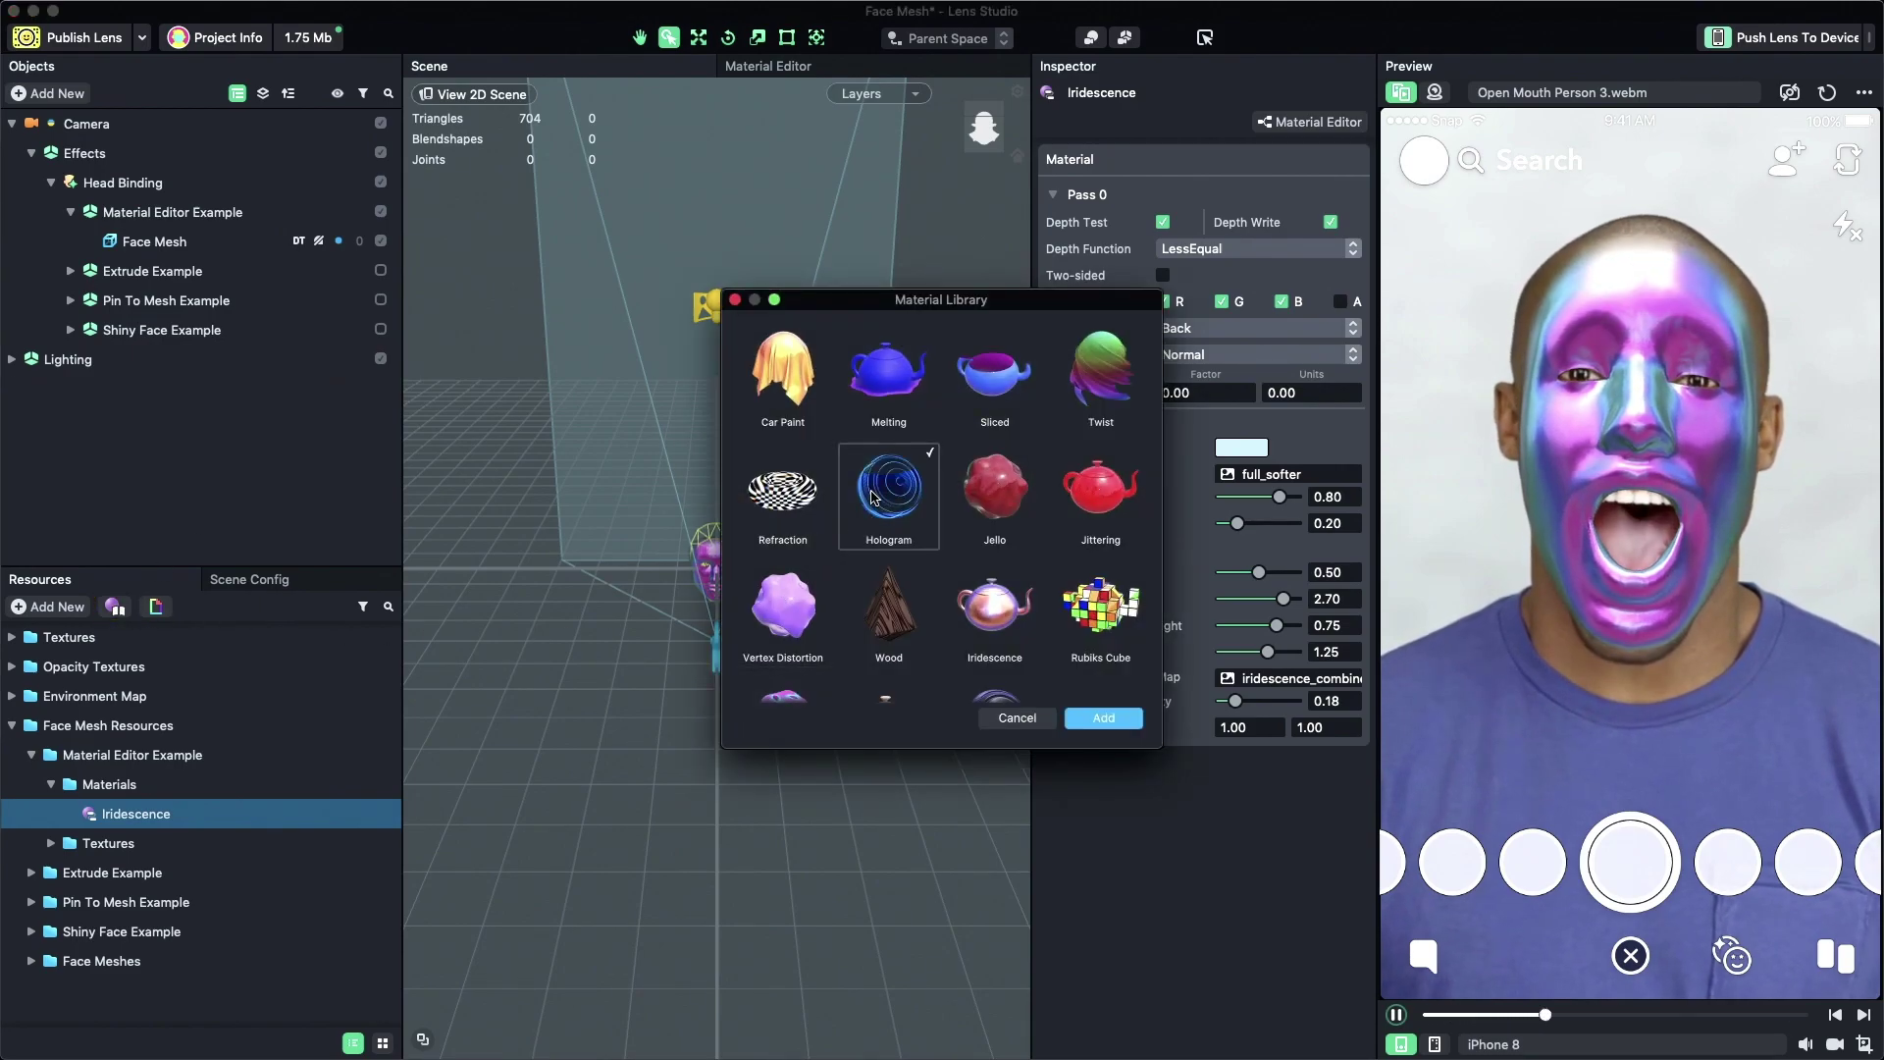
click(1098, 719)
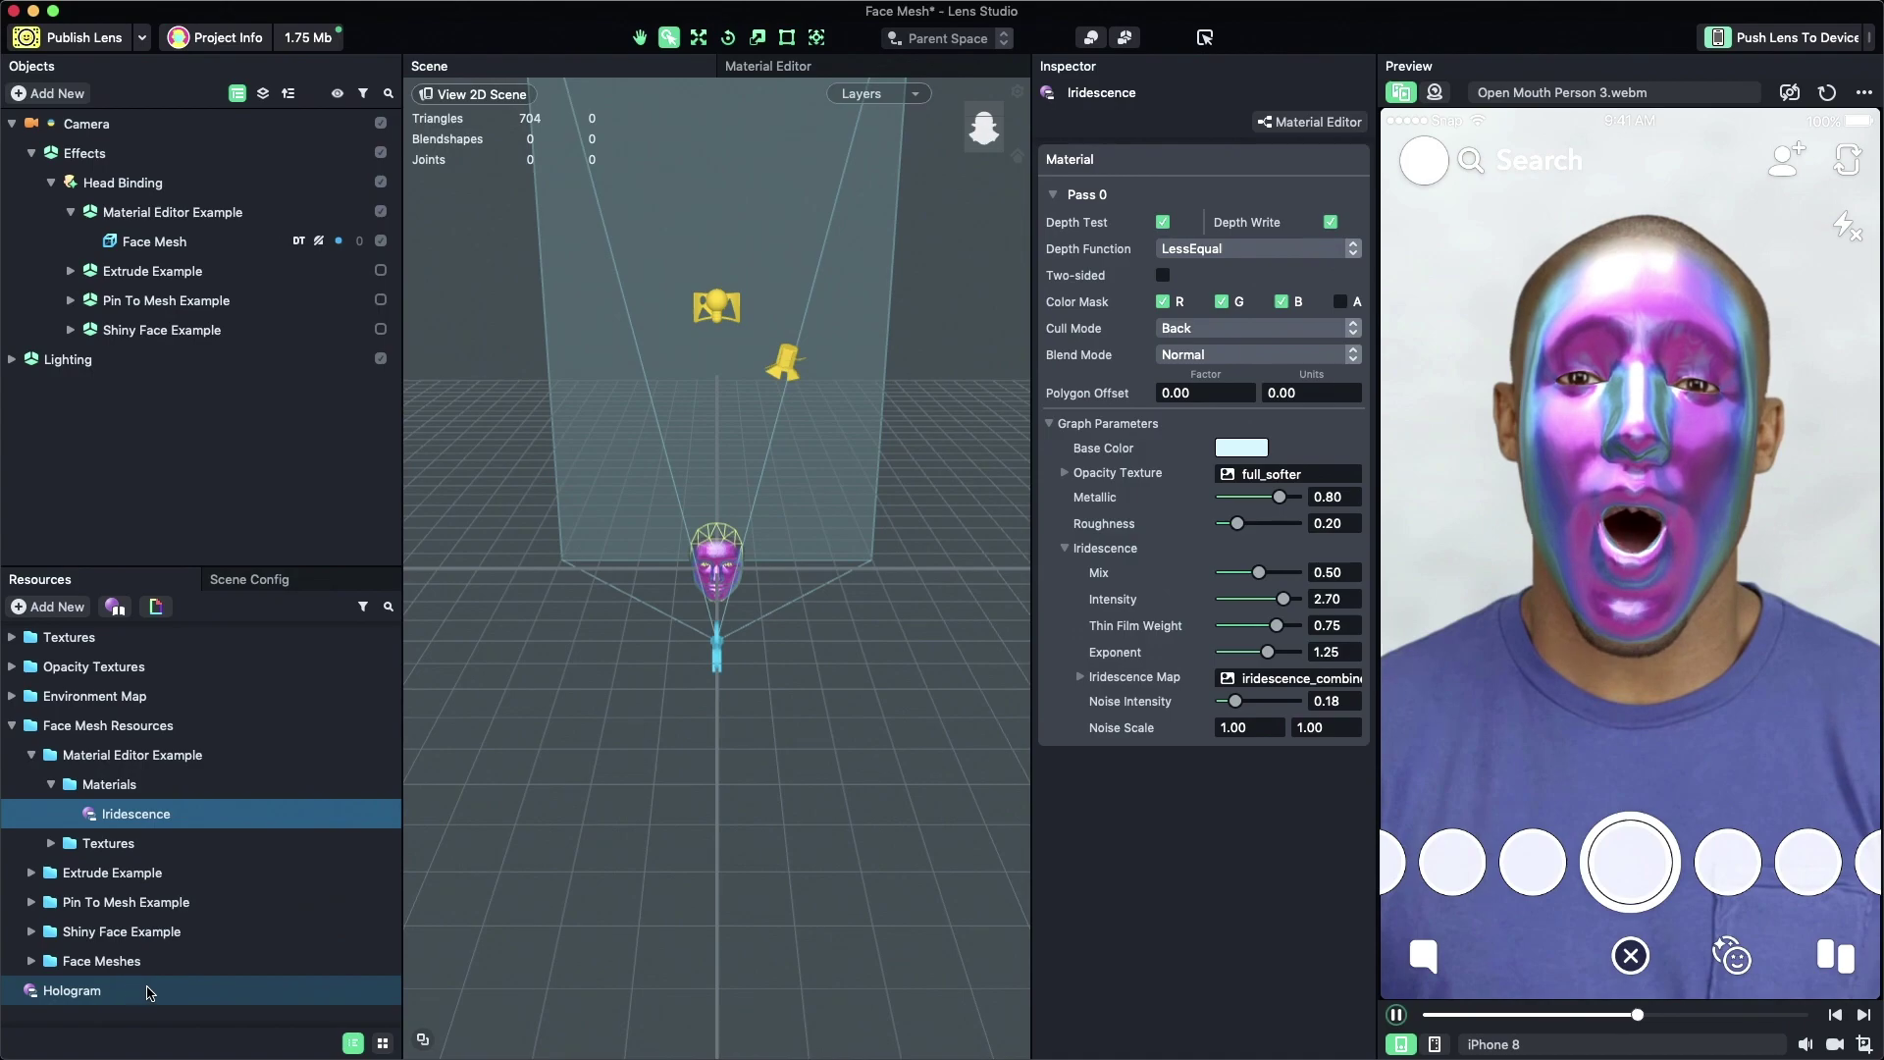
drag(141, 991, 155, 244)
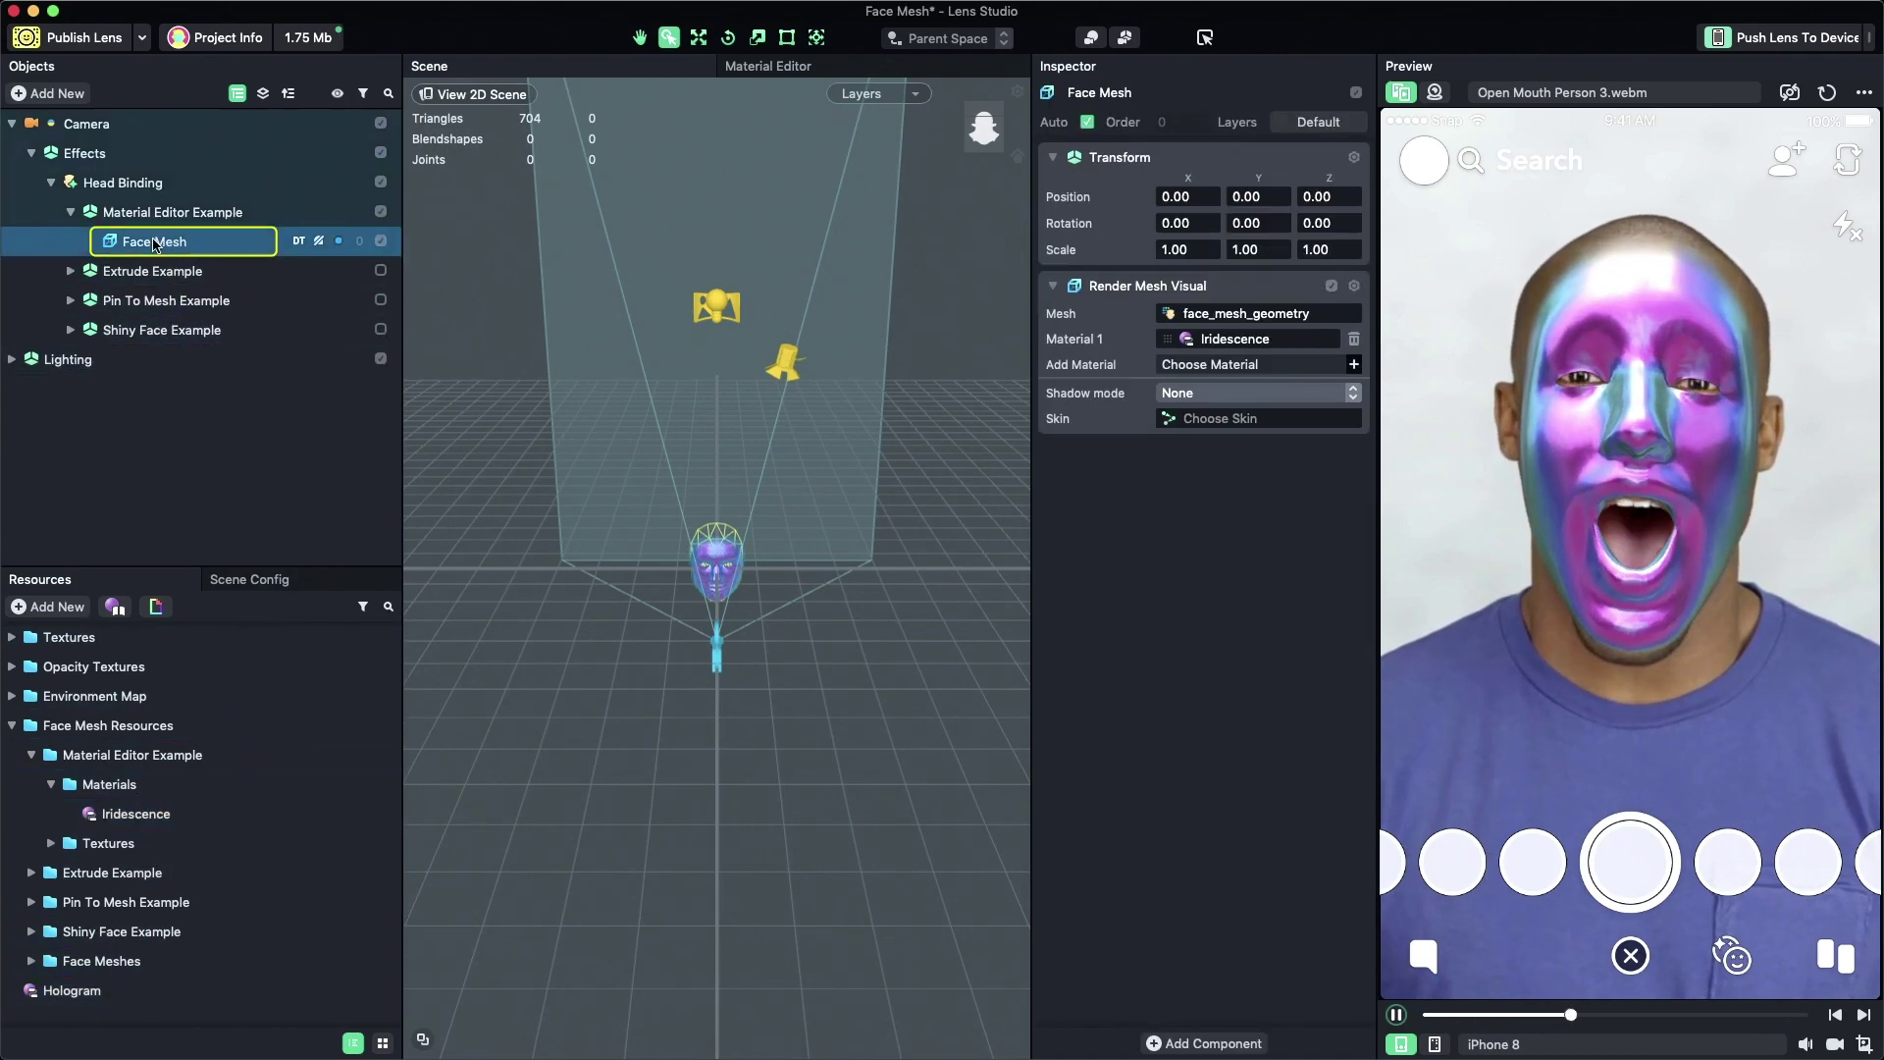
drag(136, 989, 1229, 343)
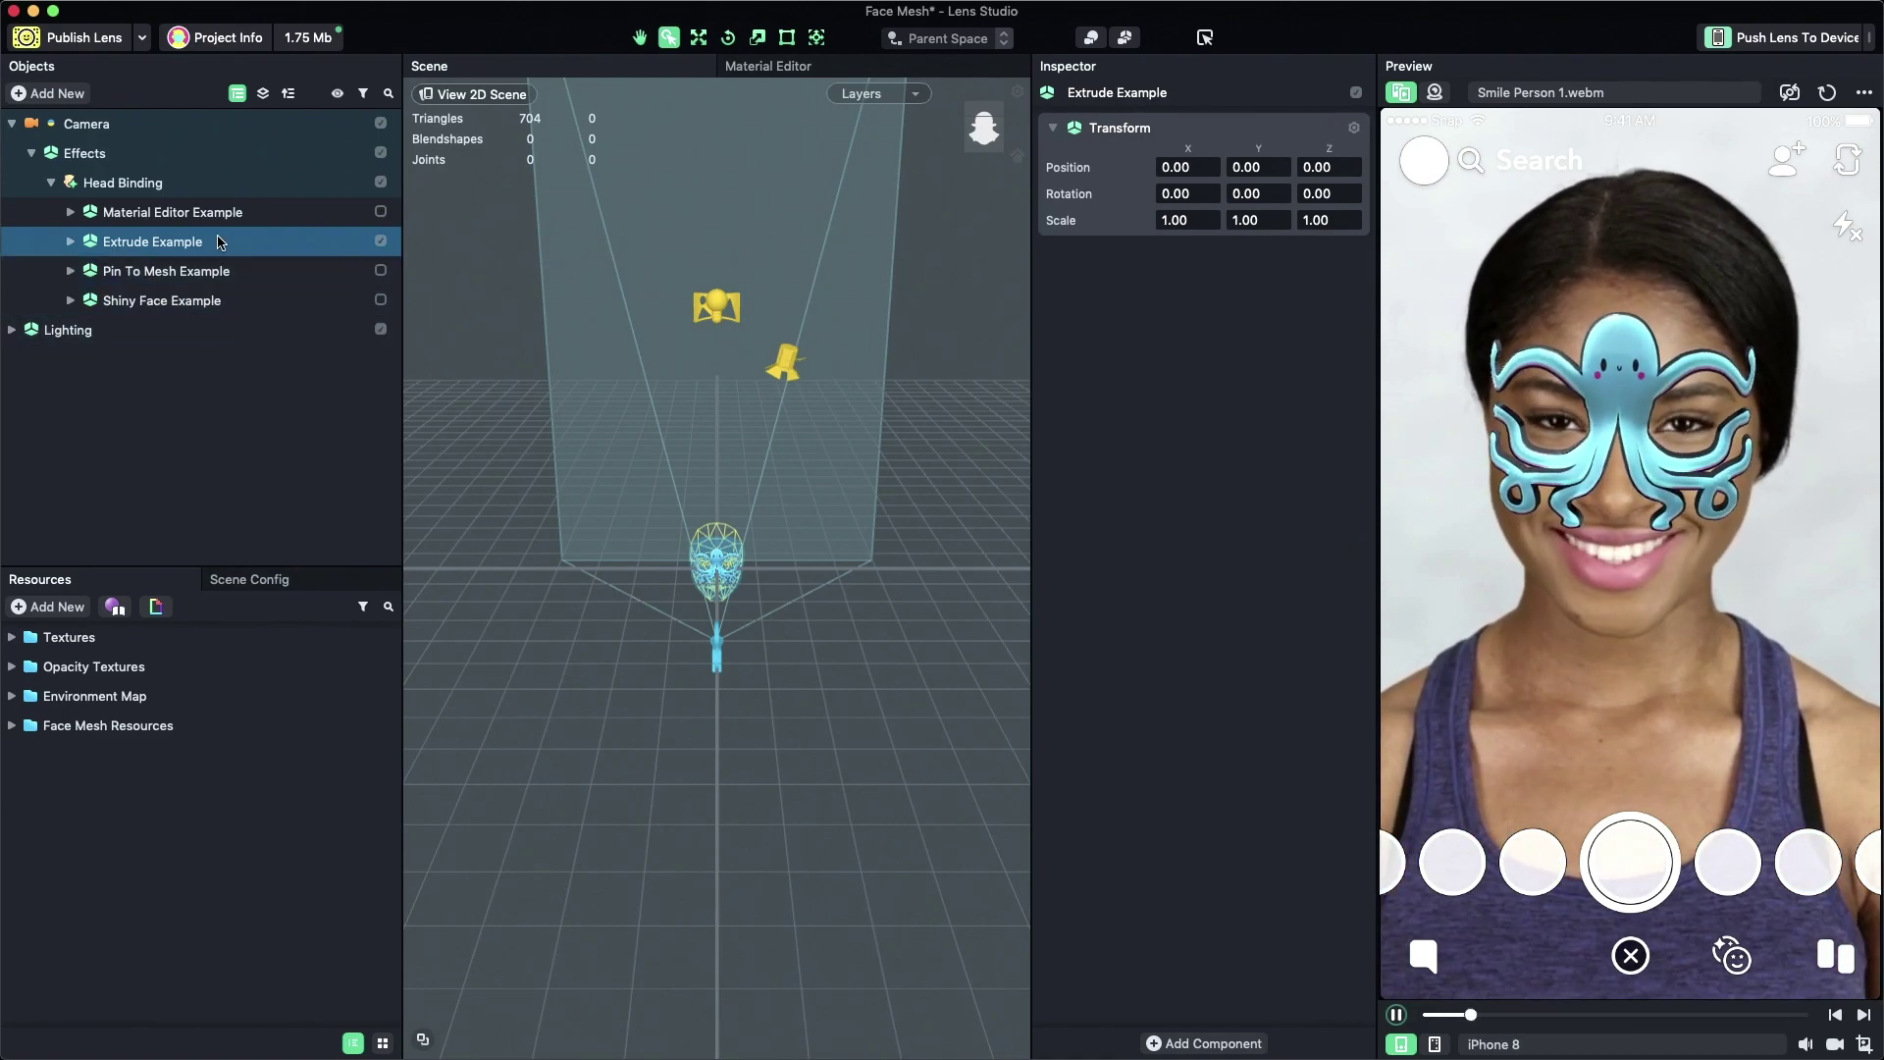
Set the Face Mesh Extrude script's Z extrude direction to 0.40 and reduce its Count to the minimum
click(179, 272)
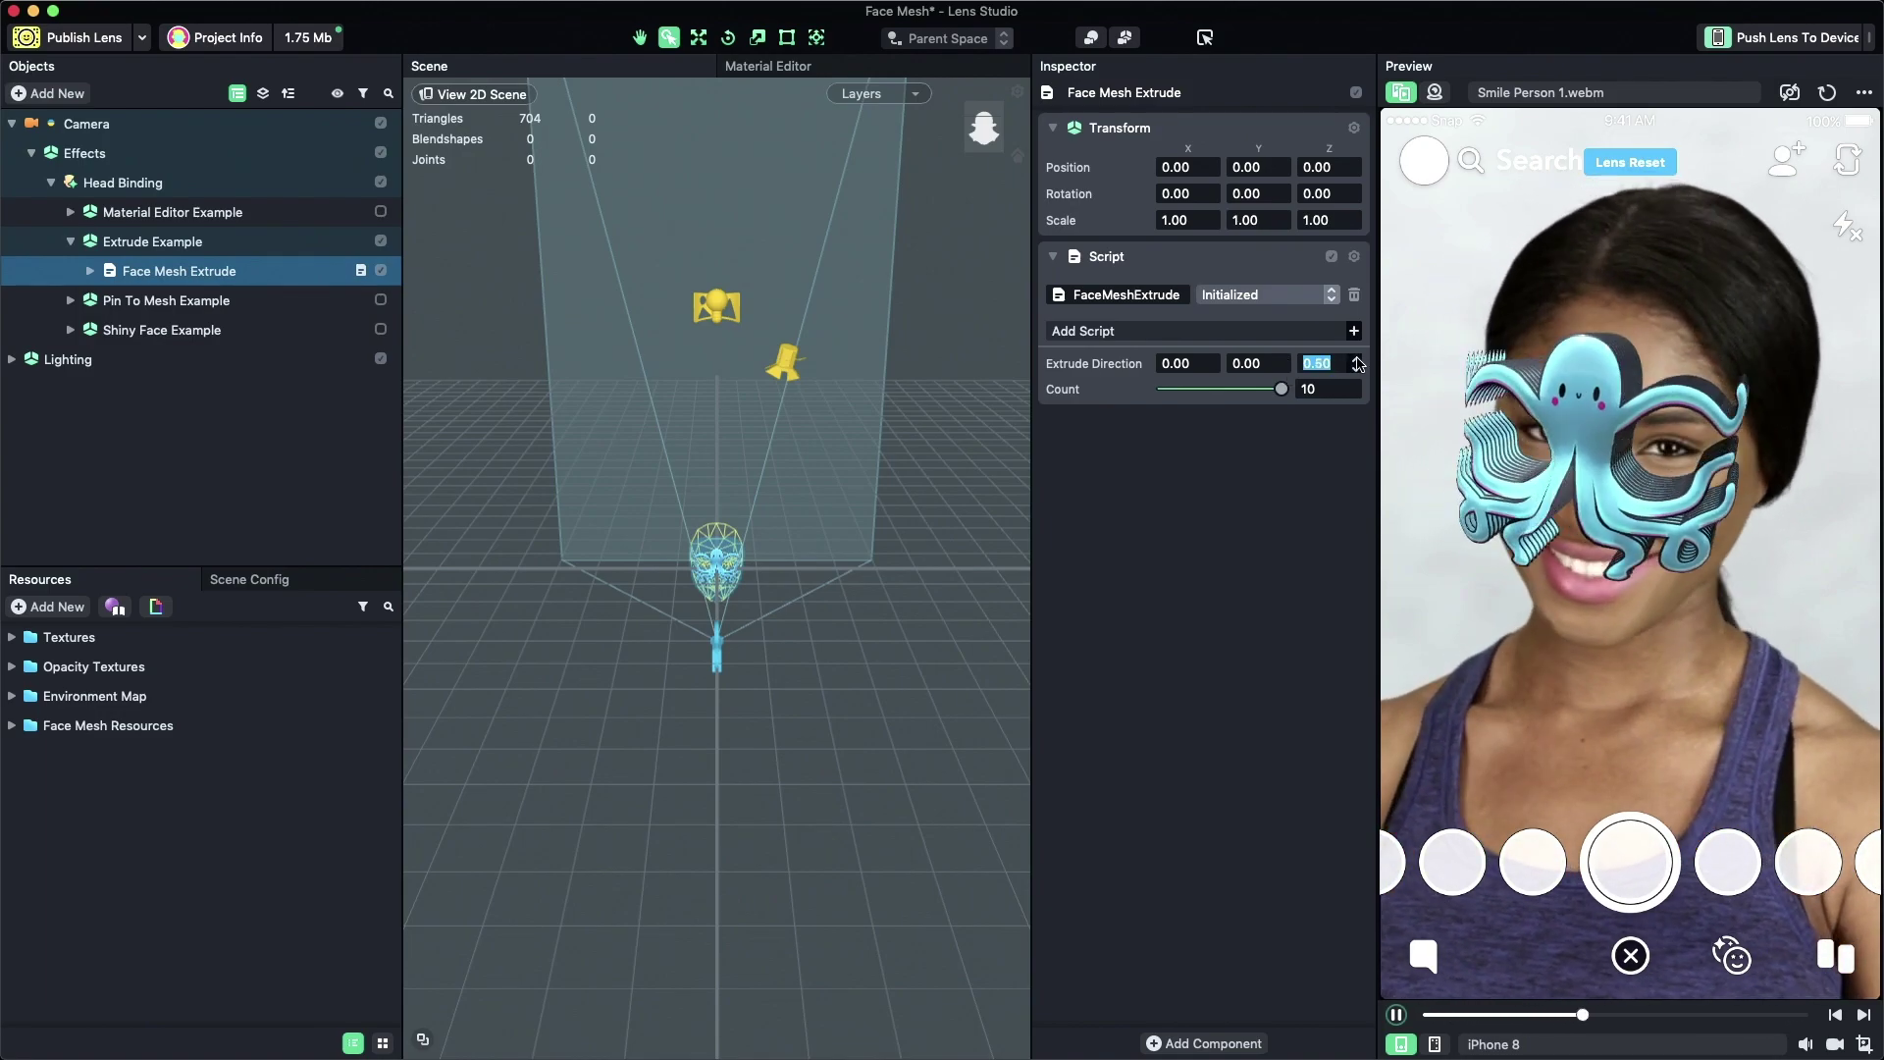
click(1359, 369)
click(1359, 369)
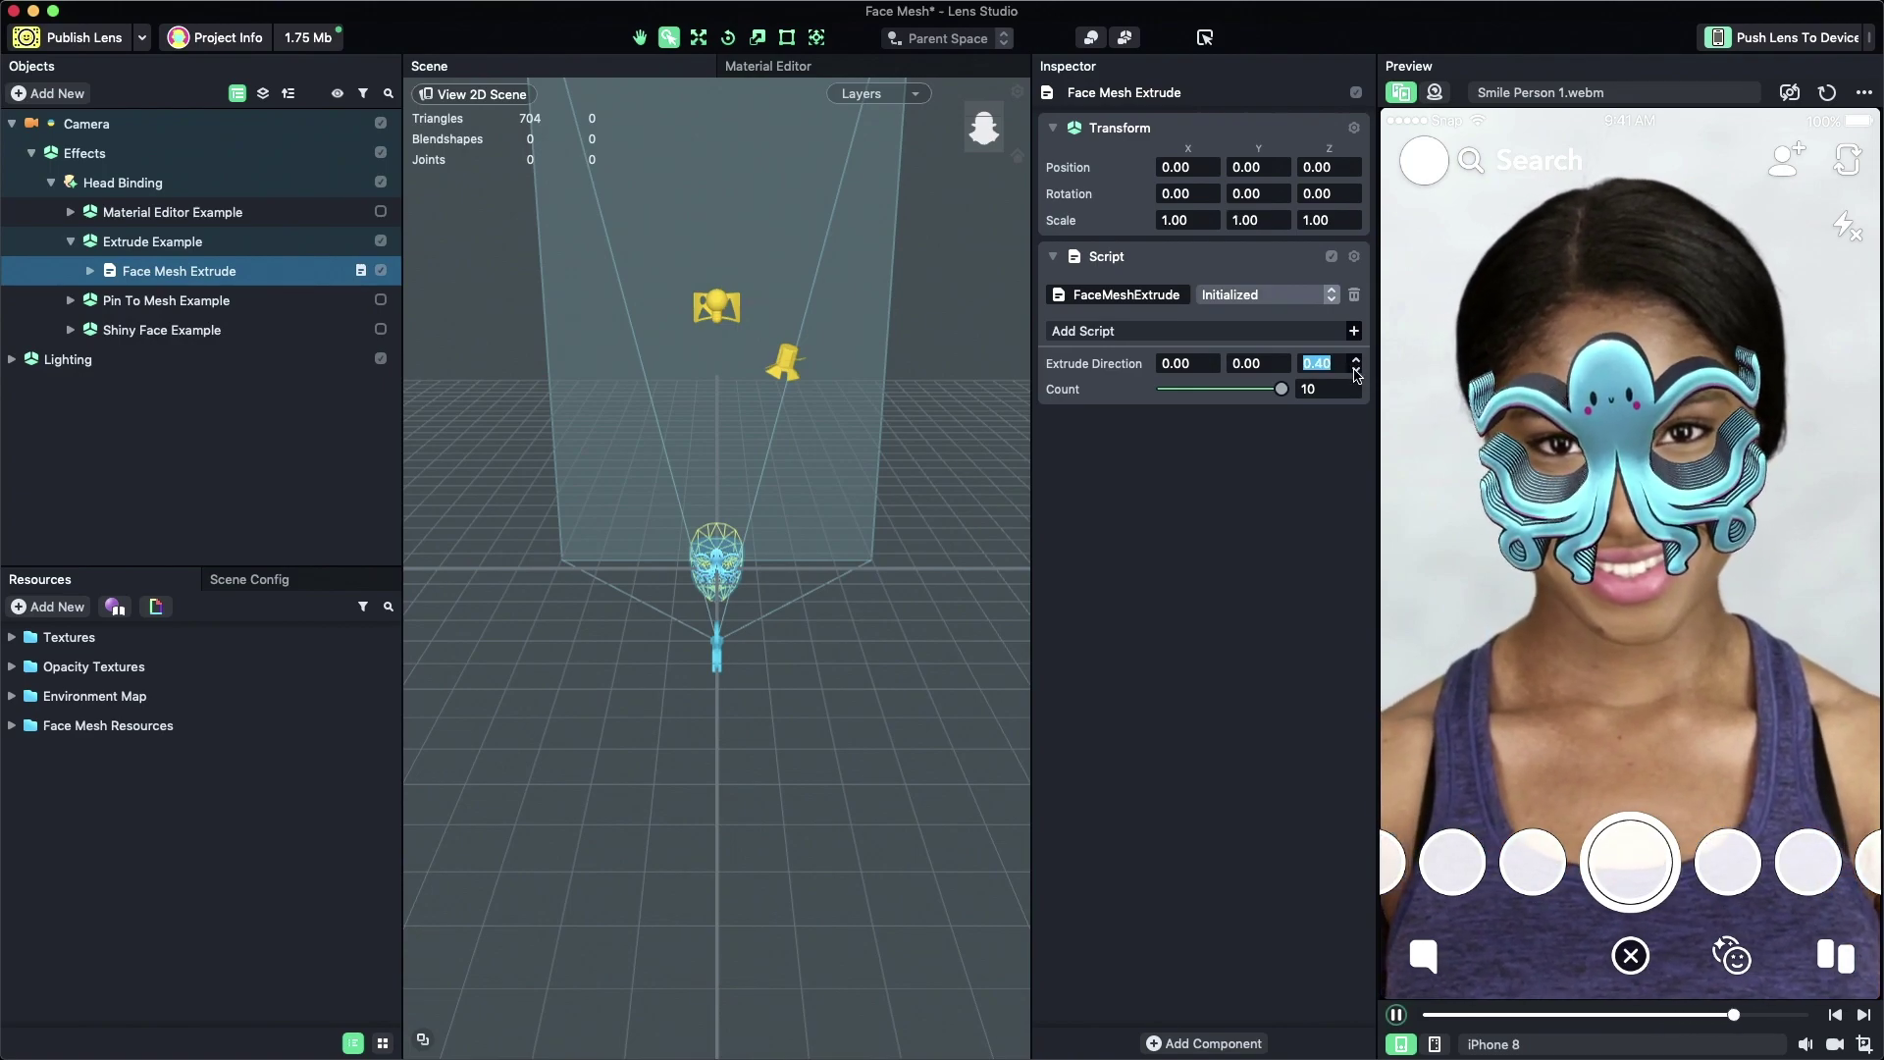
drag(1281, 389, 1155, 395)
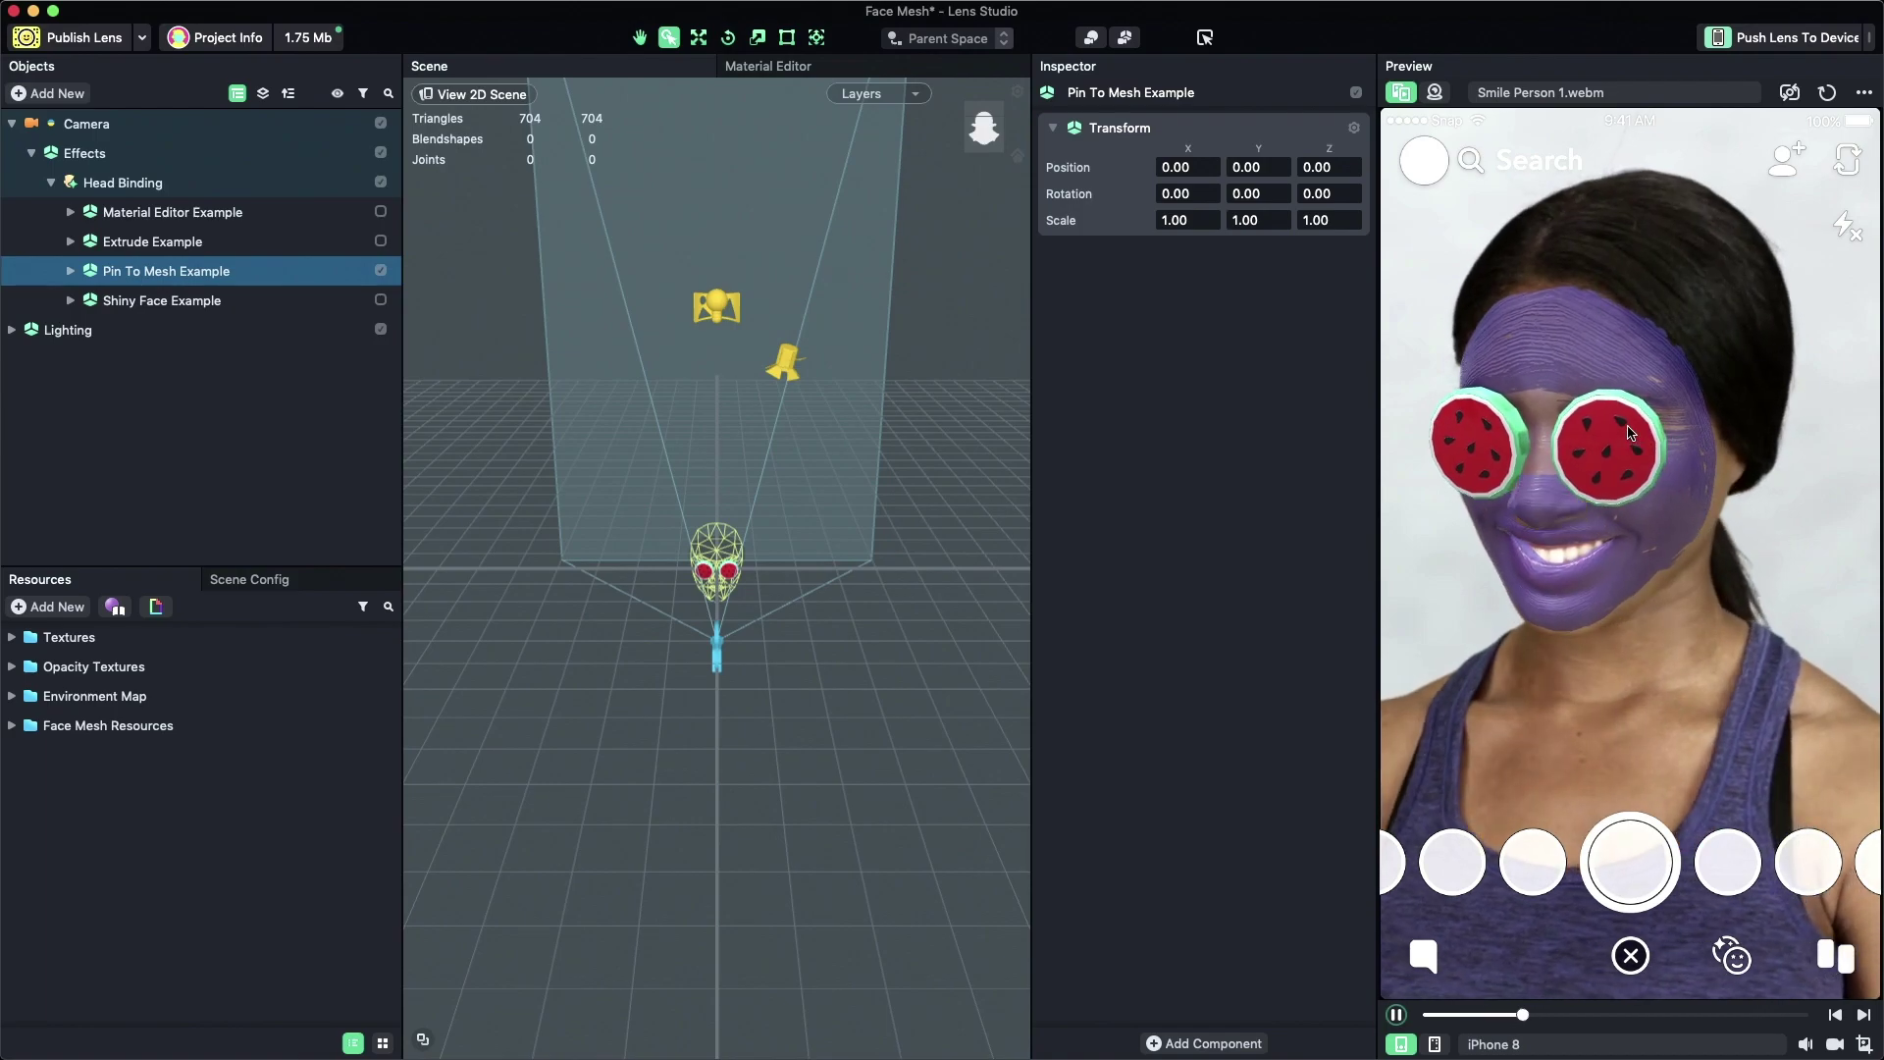
Add a Sphere object inside the Pin To Mesh Example
click(71, 271)
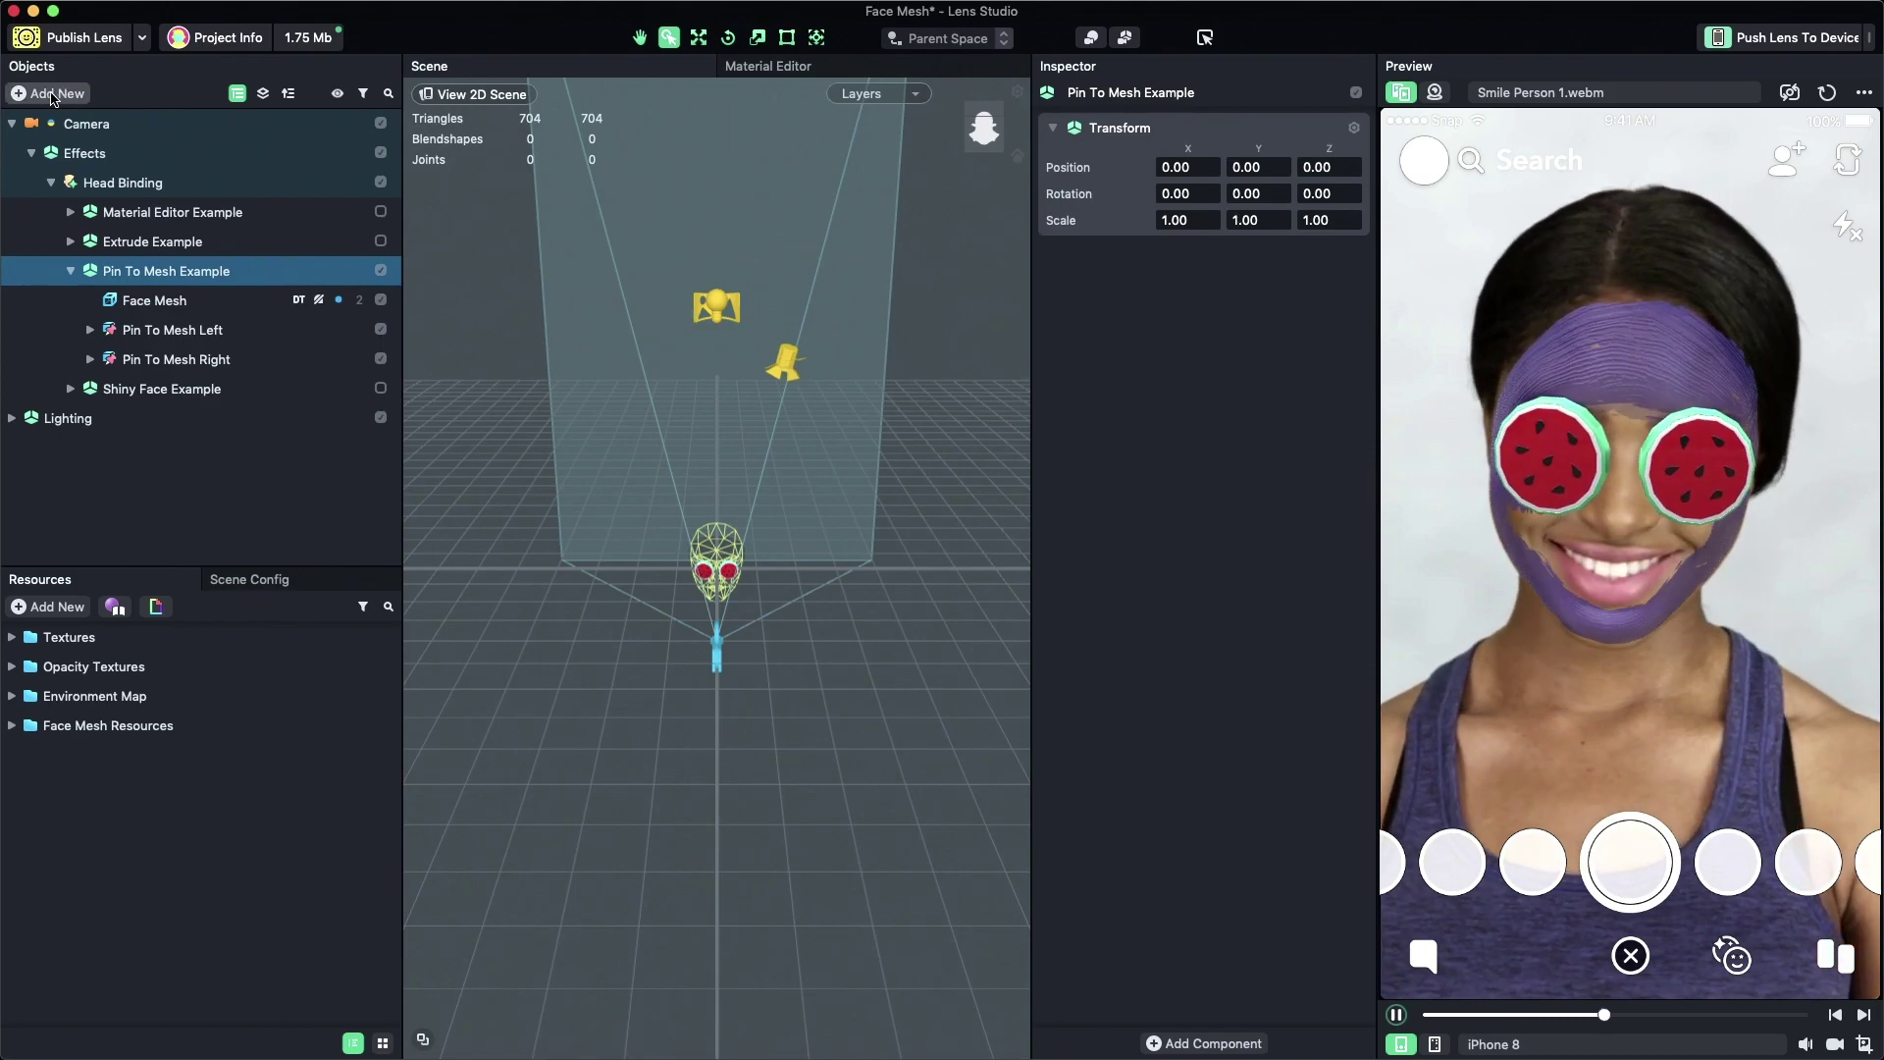
click(59, 93)
text(sp)
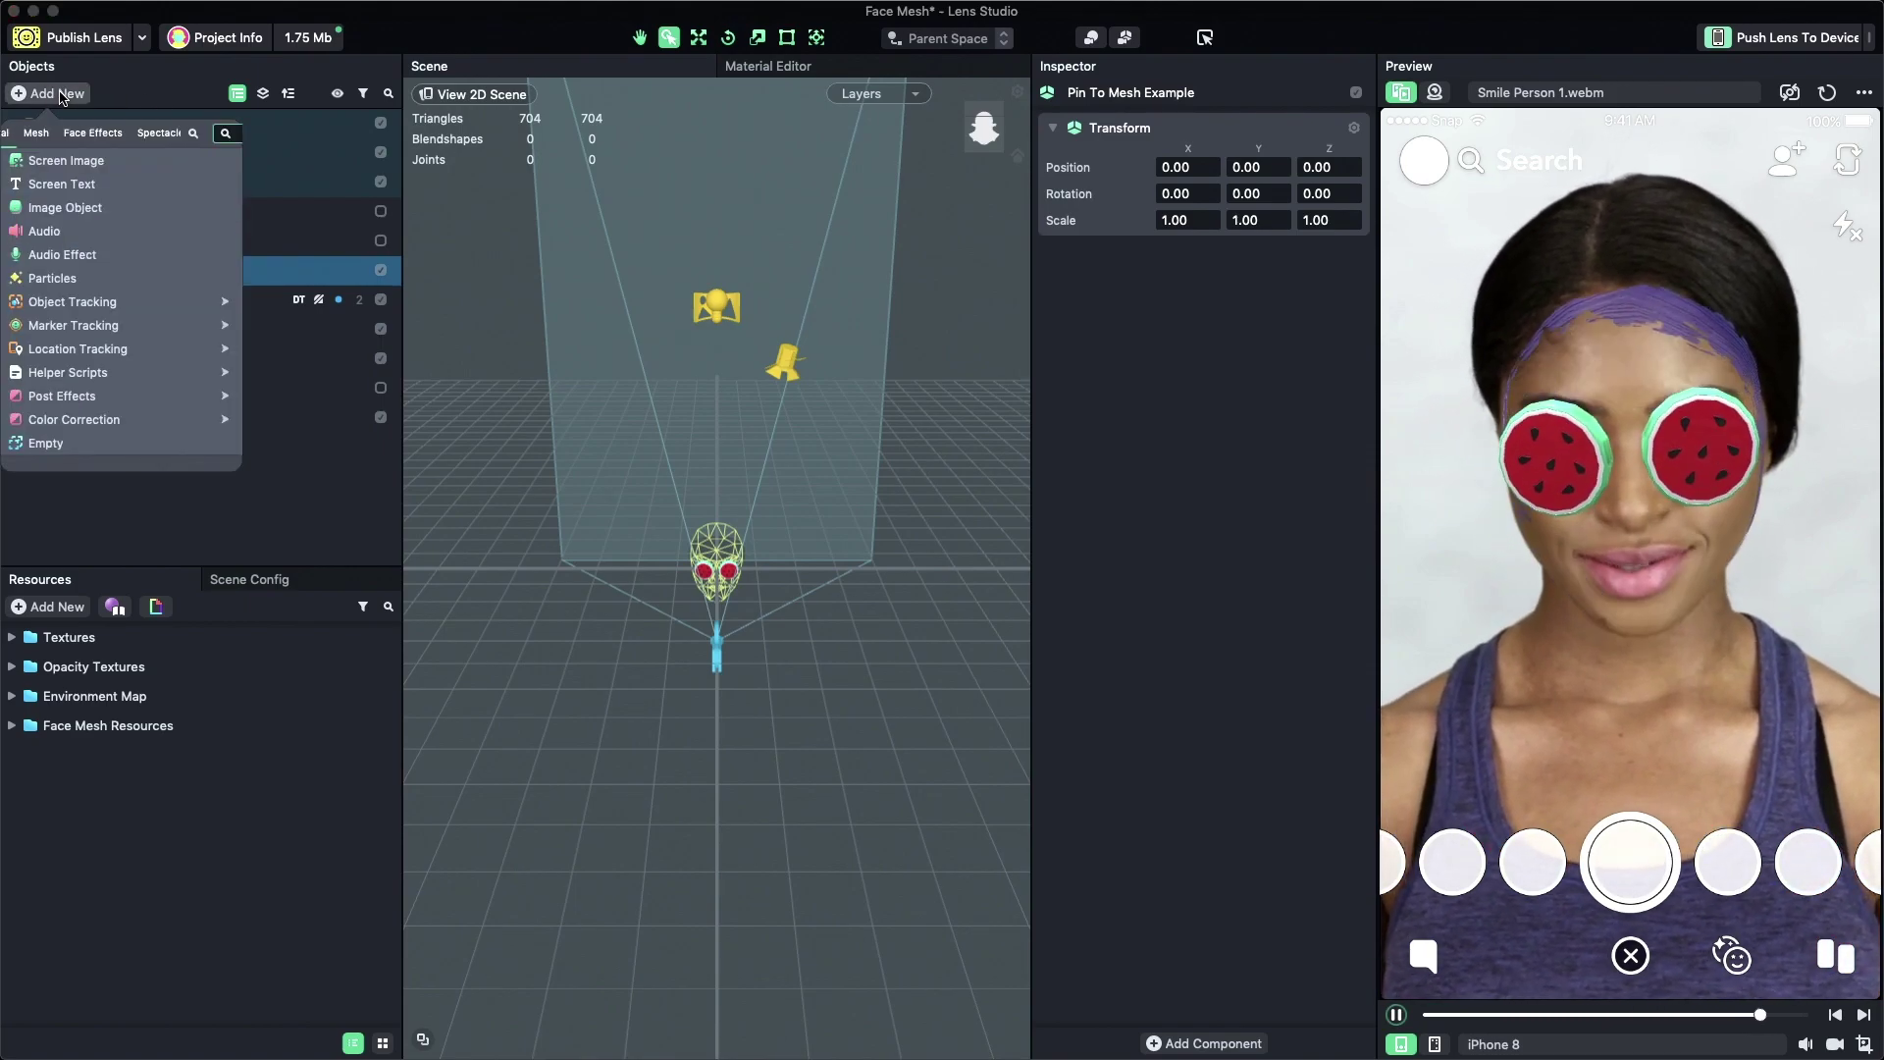
text(here)
click(55, 155)
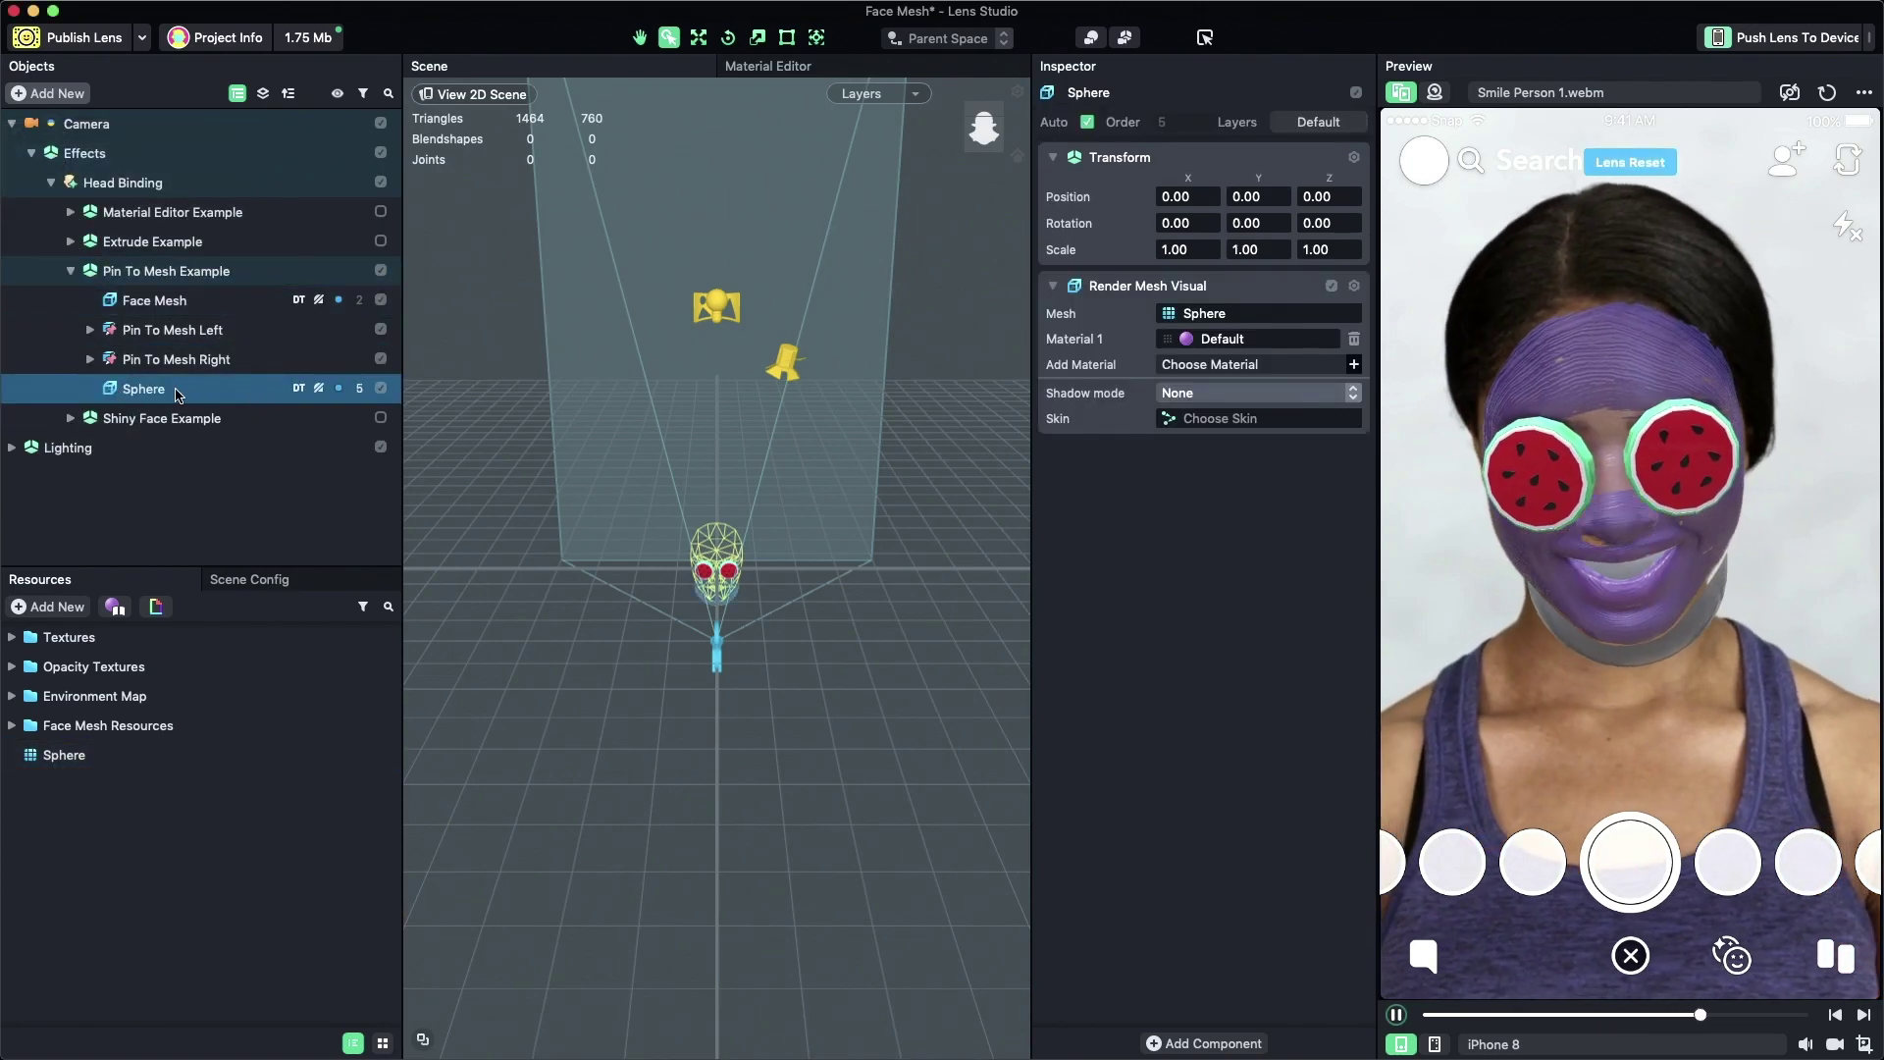
Add a Pin To Mesh component to the sphere targeting Face Mesh, with UV 0.50, 0.5308, PositionAndDirection orientation and Vertex Normal enabled
click(1215, 1045)
text(pin t)
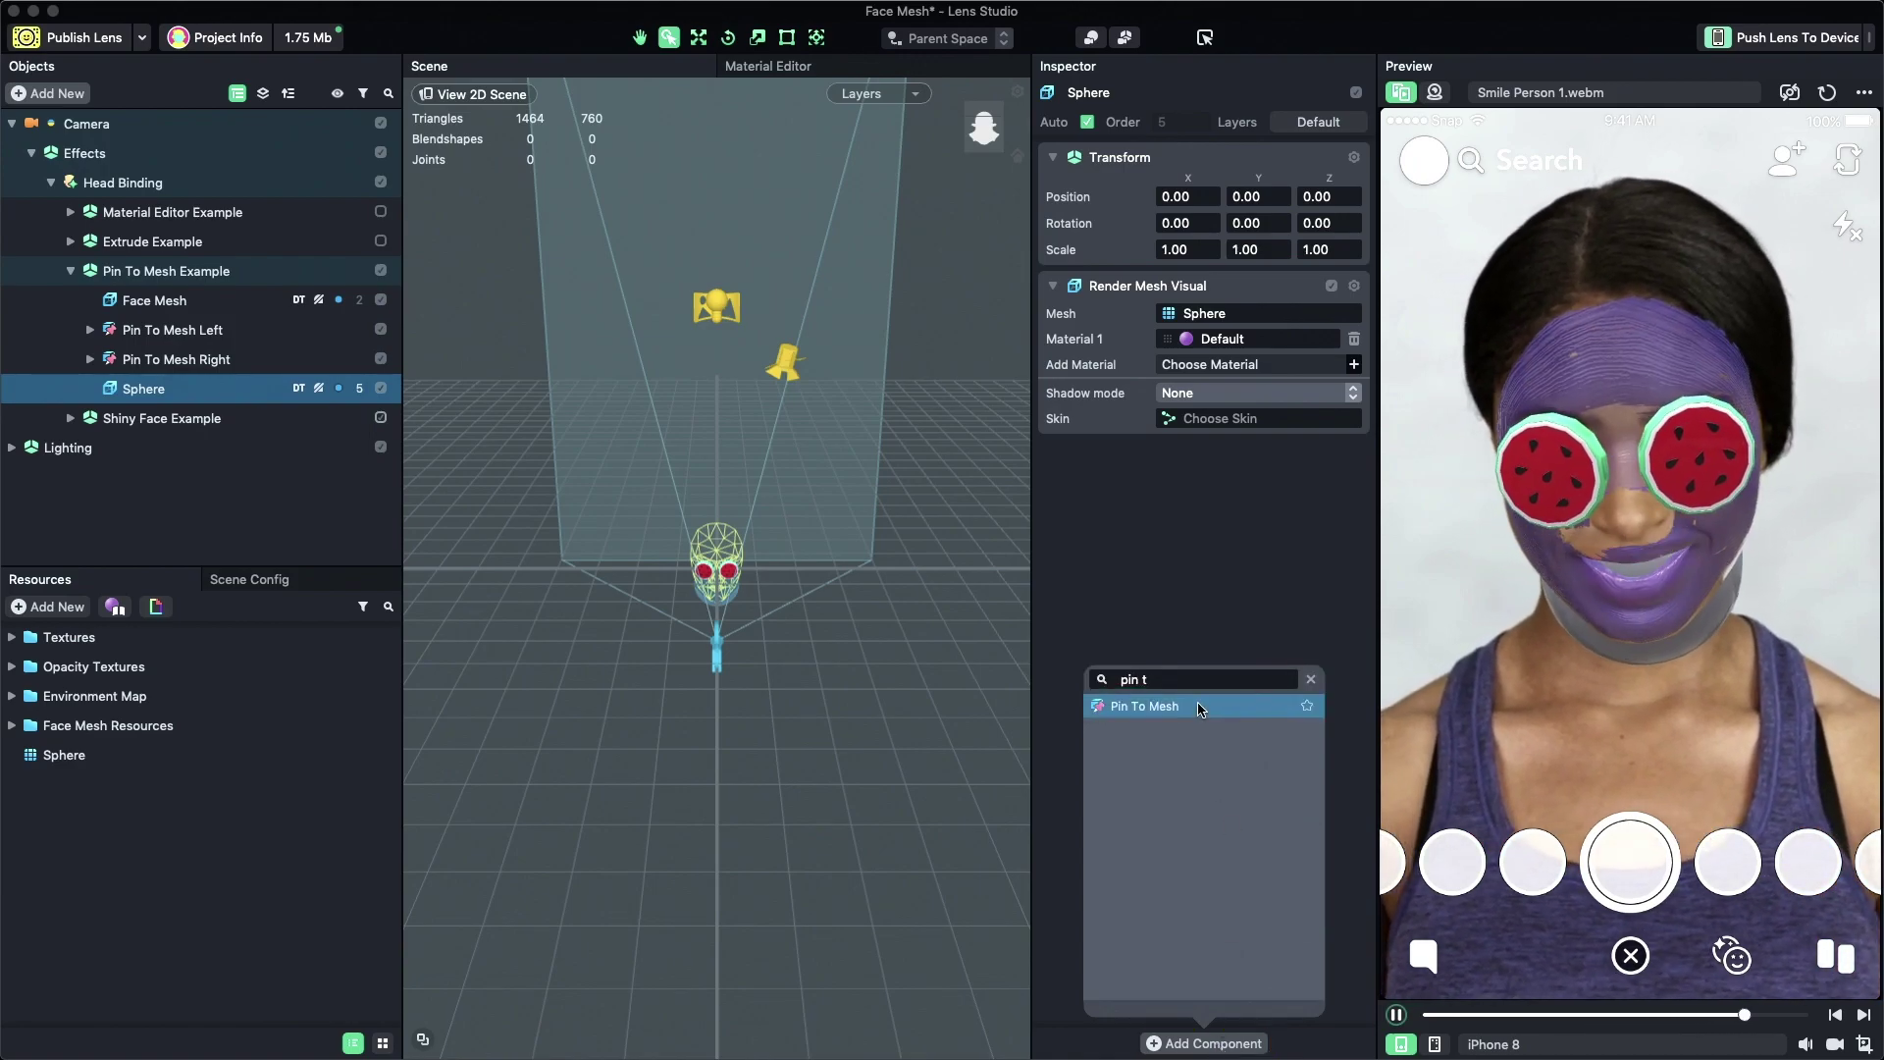
click(1199, 707)
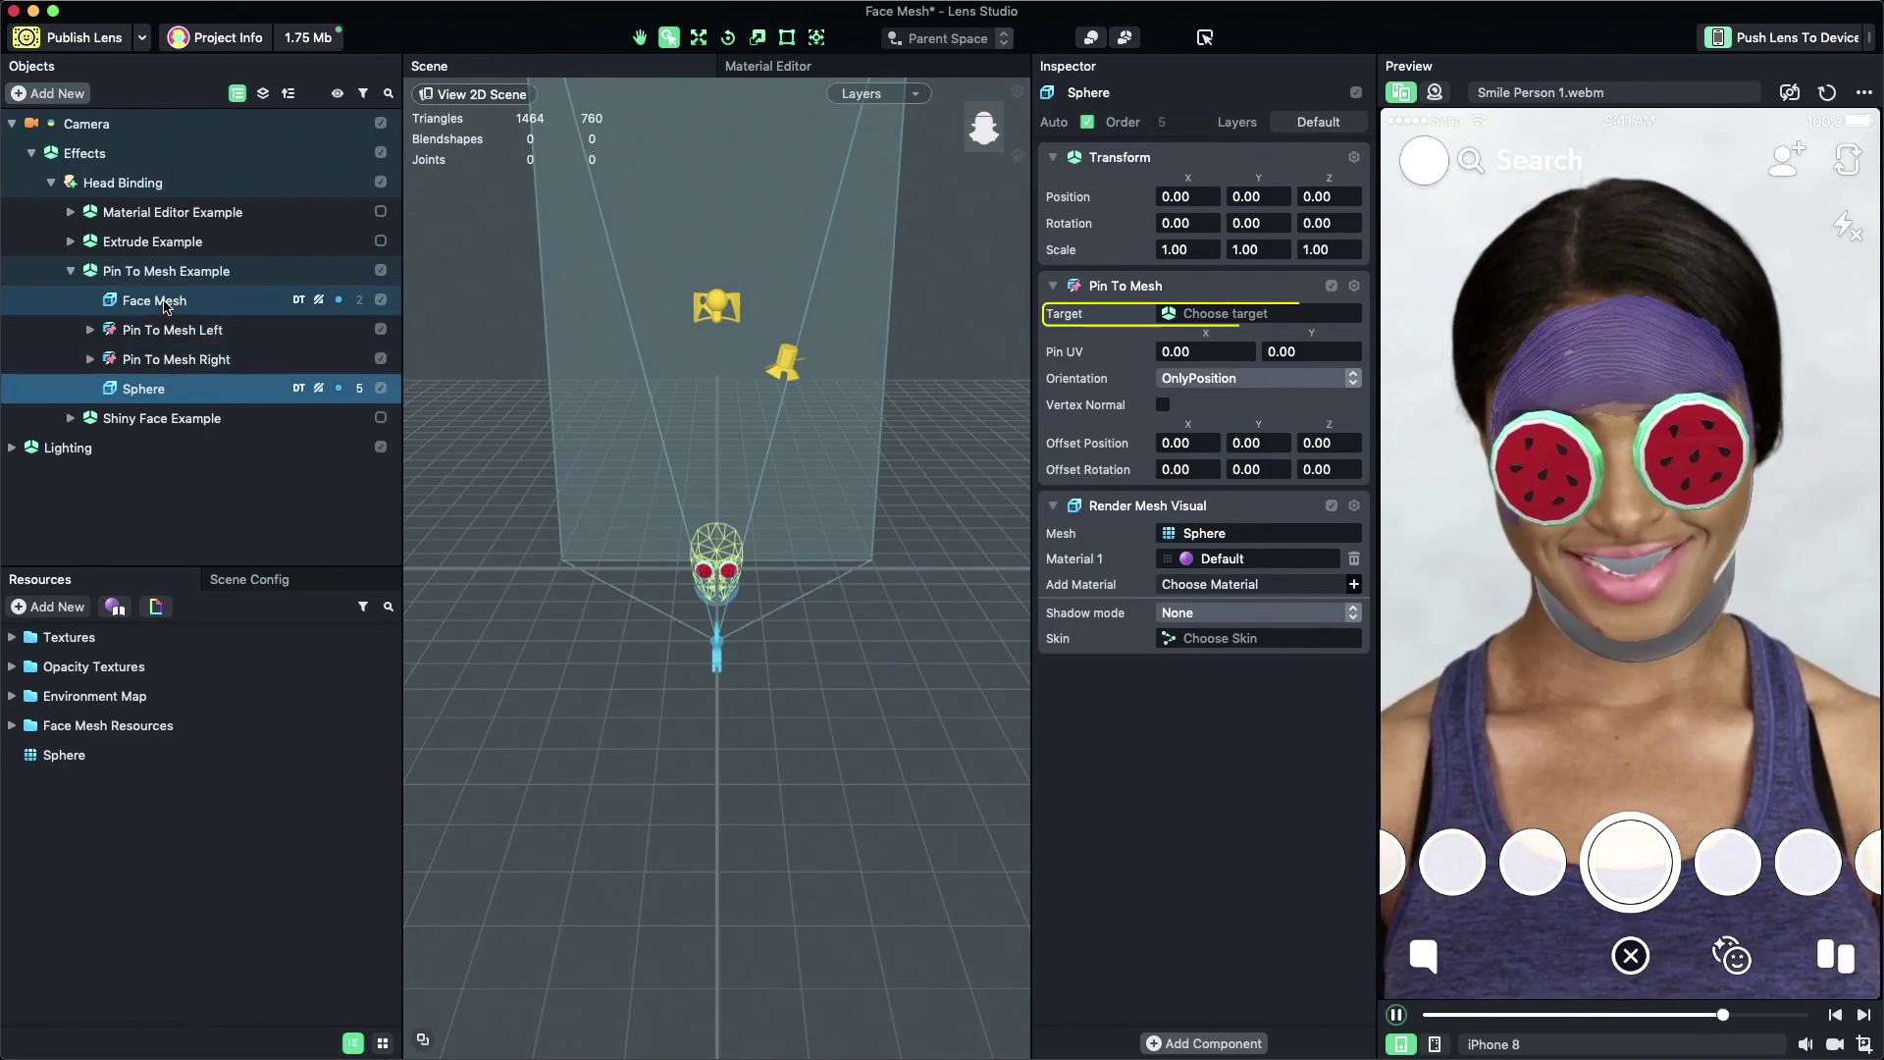
drag(165, 305, 216, 306)
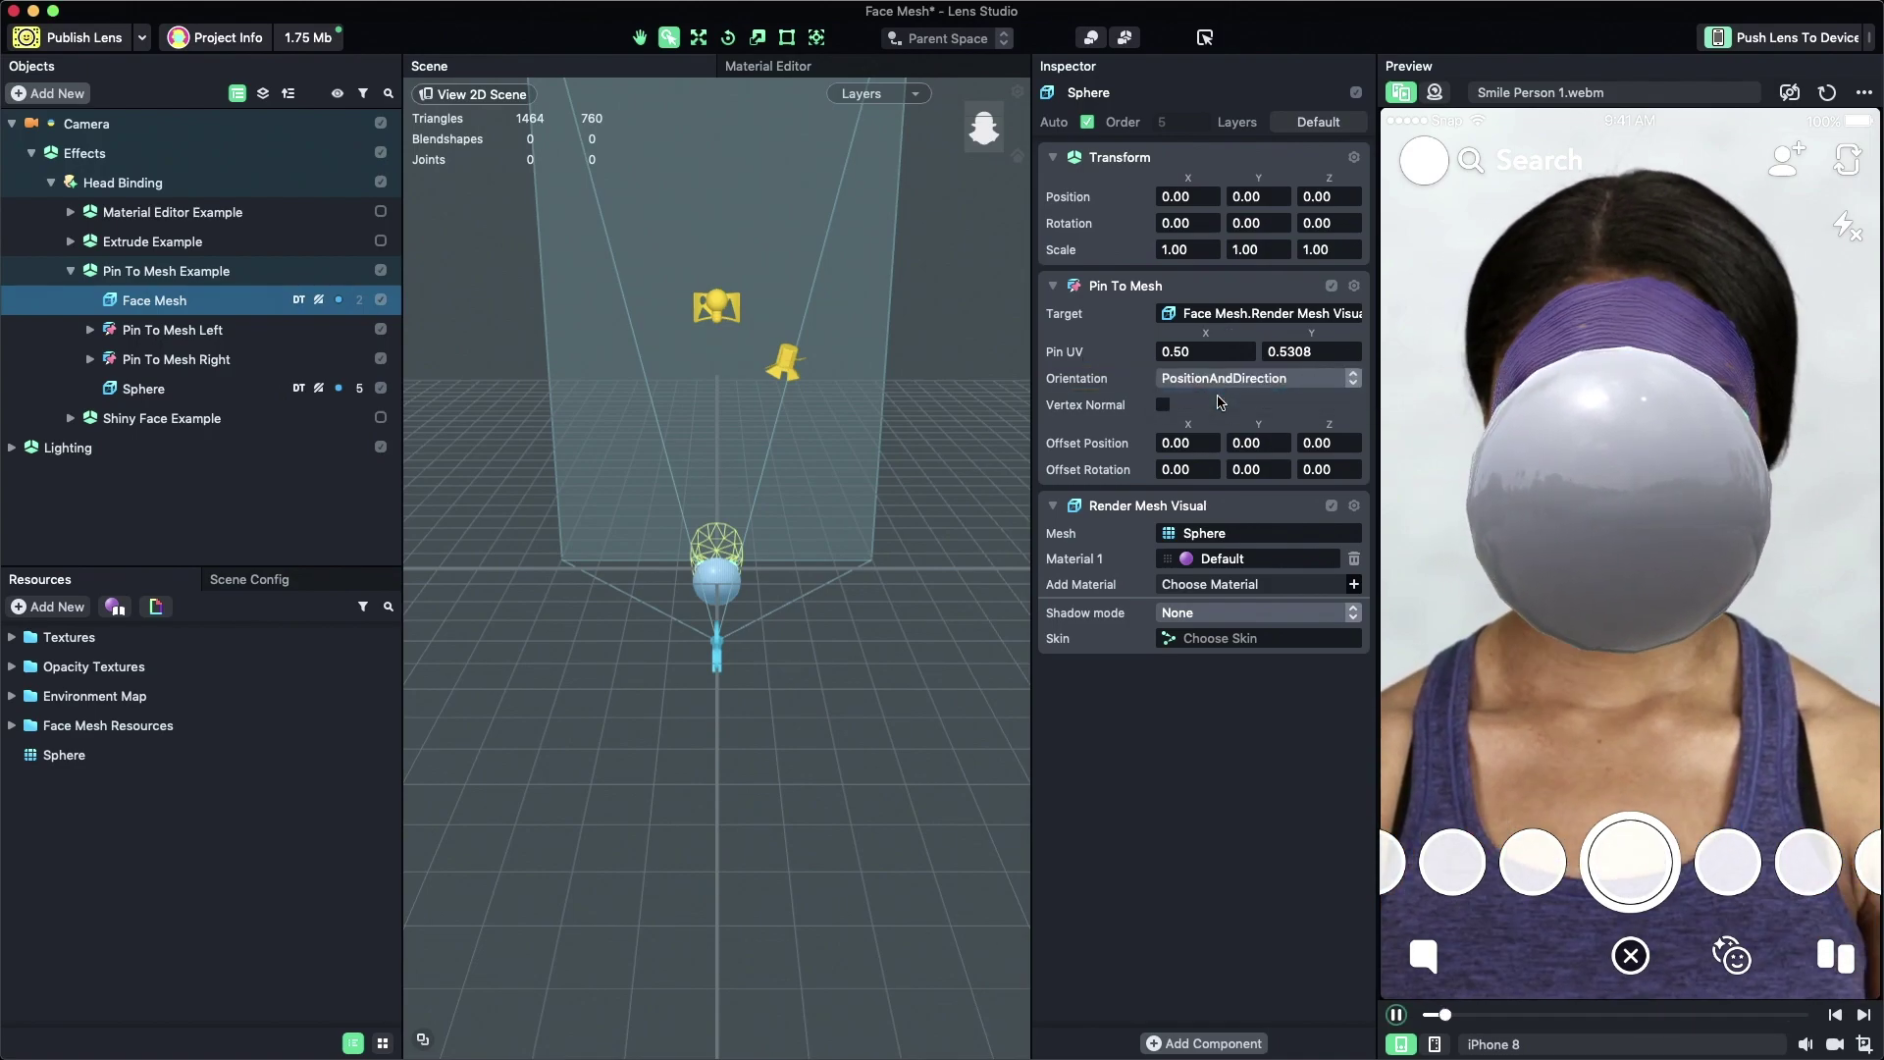
drag(1168, 410, 1165, 406)
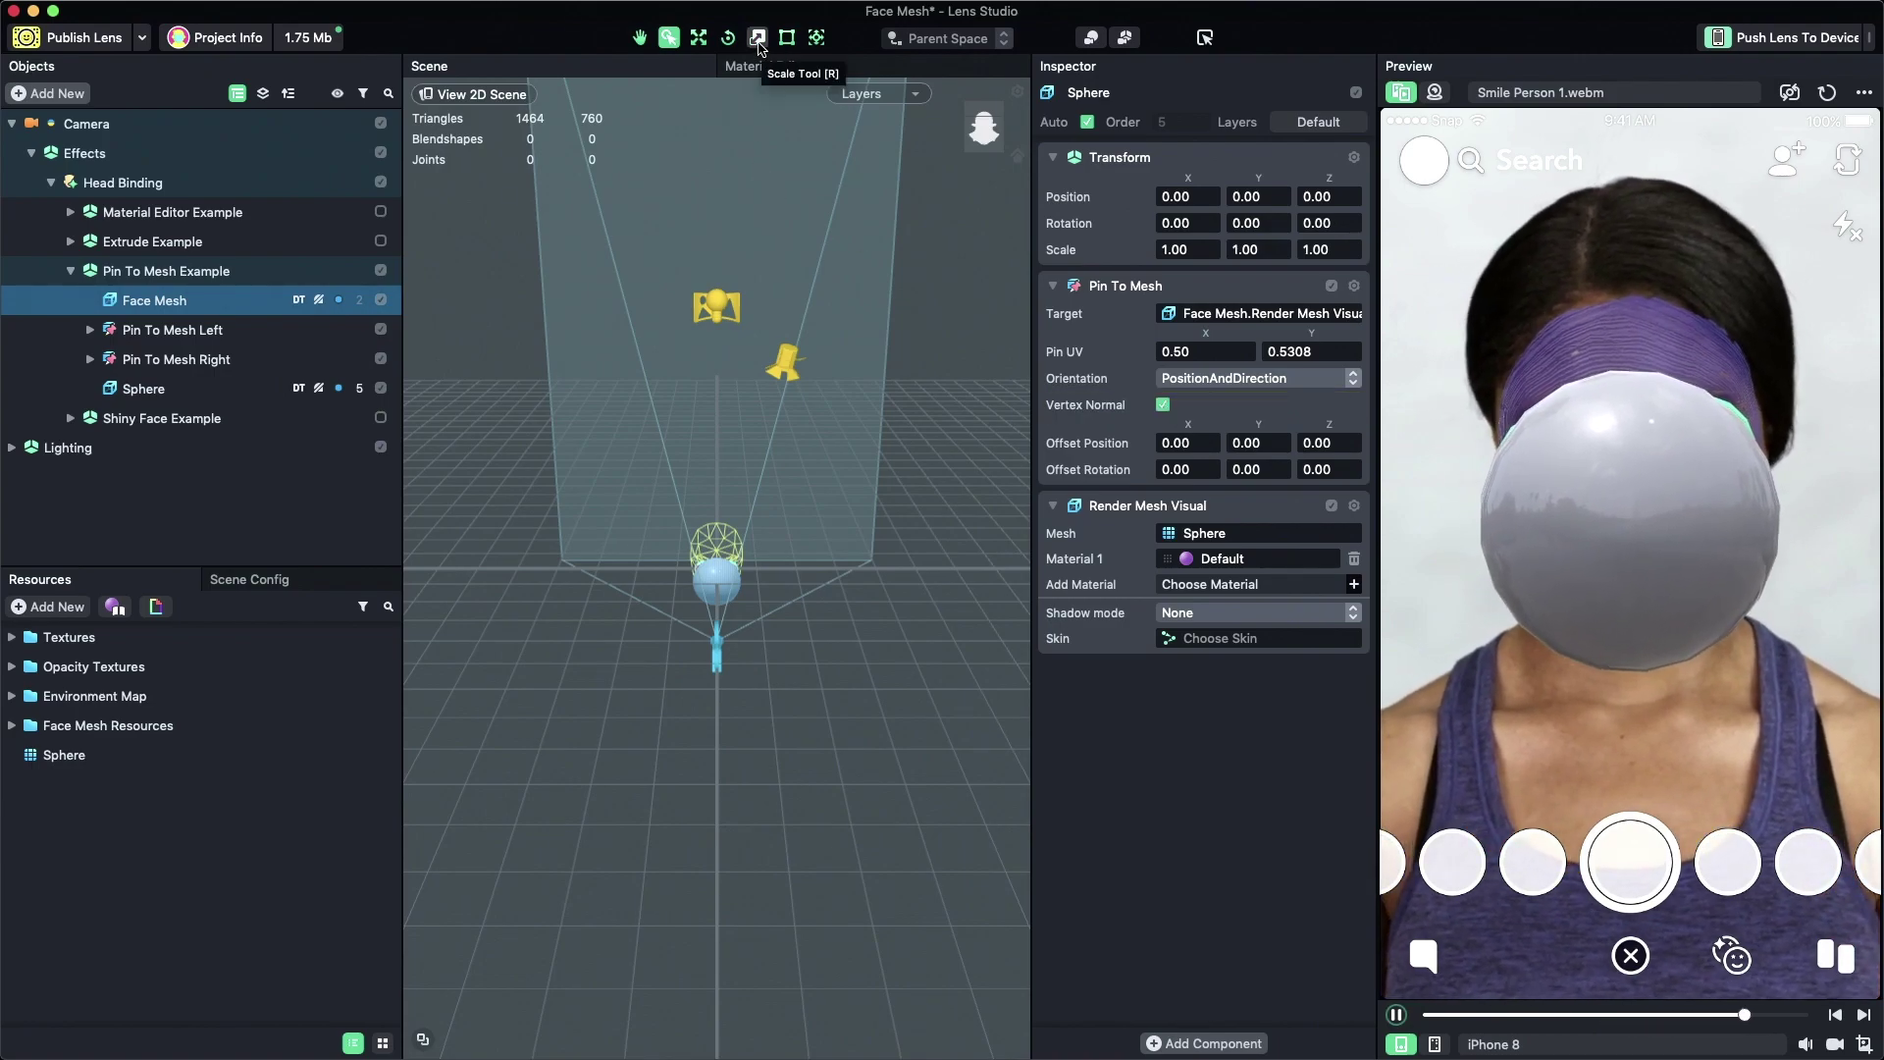
Scale the pinned sphere down uniformly to about 0.63 and switch to the Move tool
click(757, 38)
drag(724, 587, 708, 581)
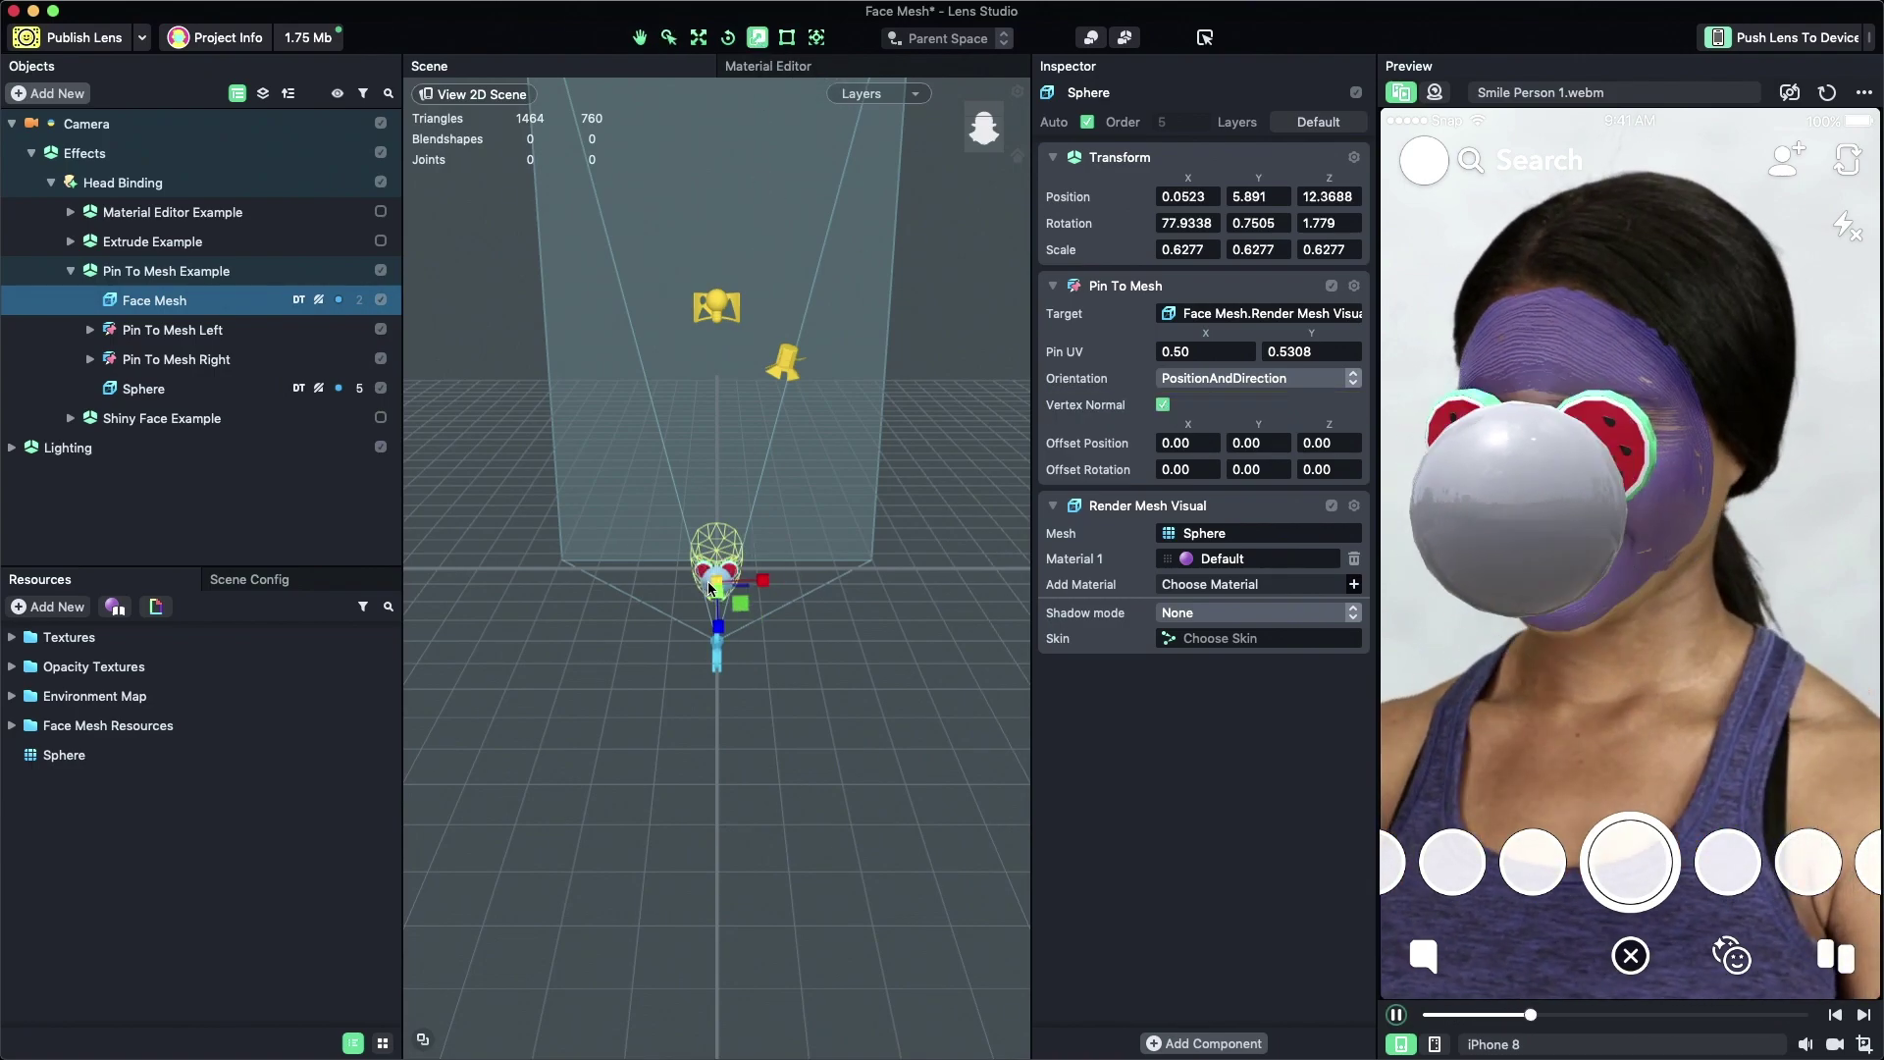
key(e)
key(w)
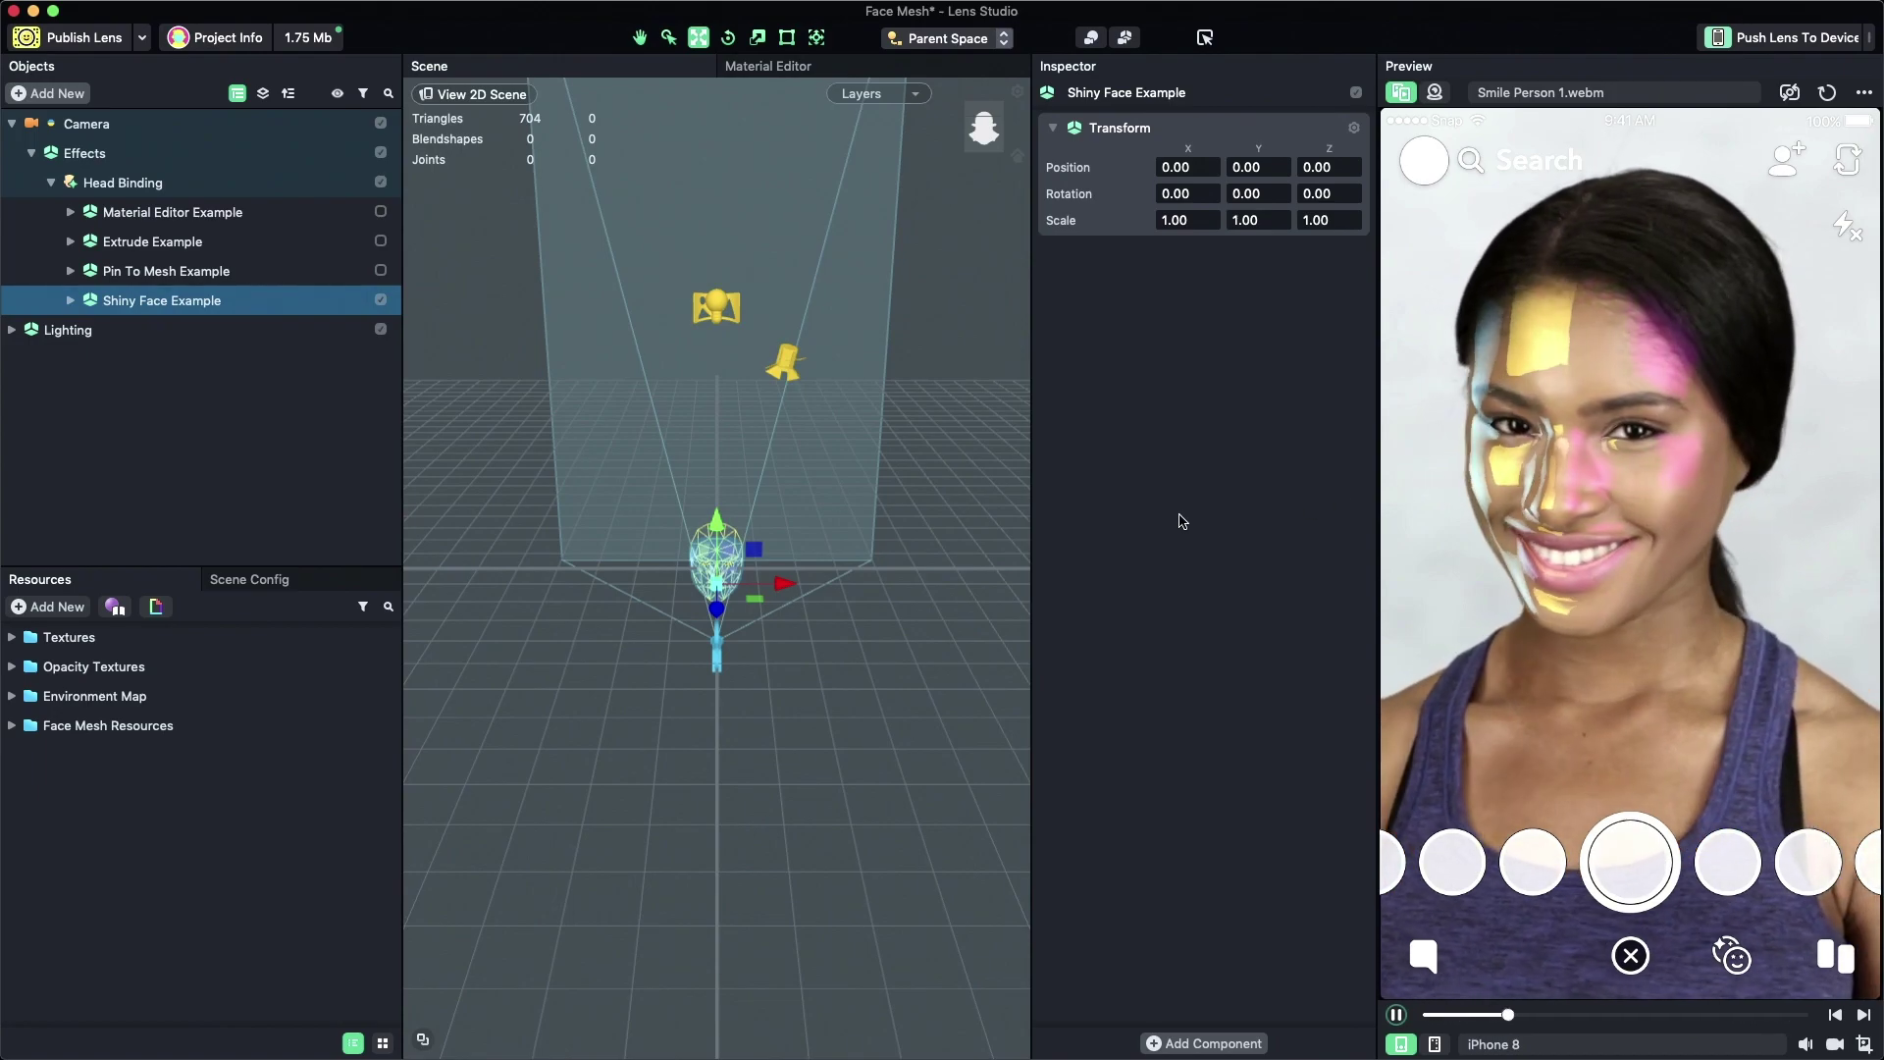
Show the settings of the RotateEnvMap Controller inside the Shiny Face Example
key(Right)
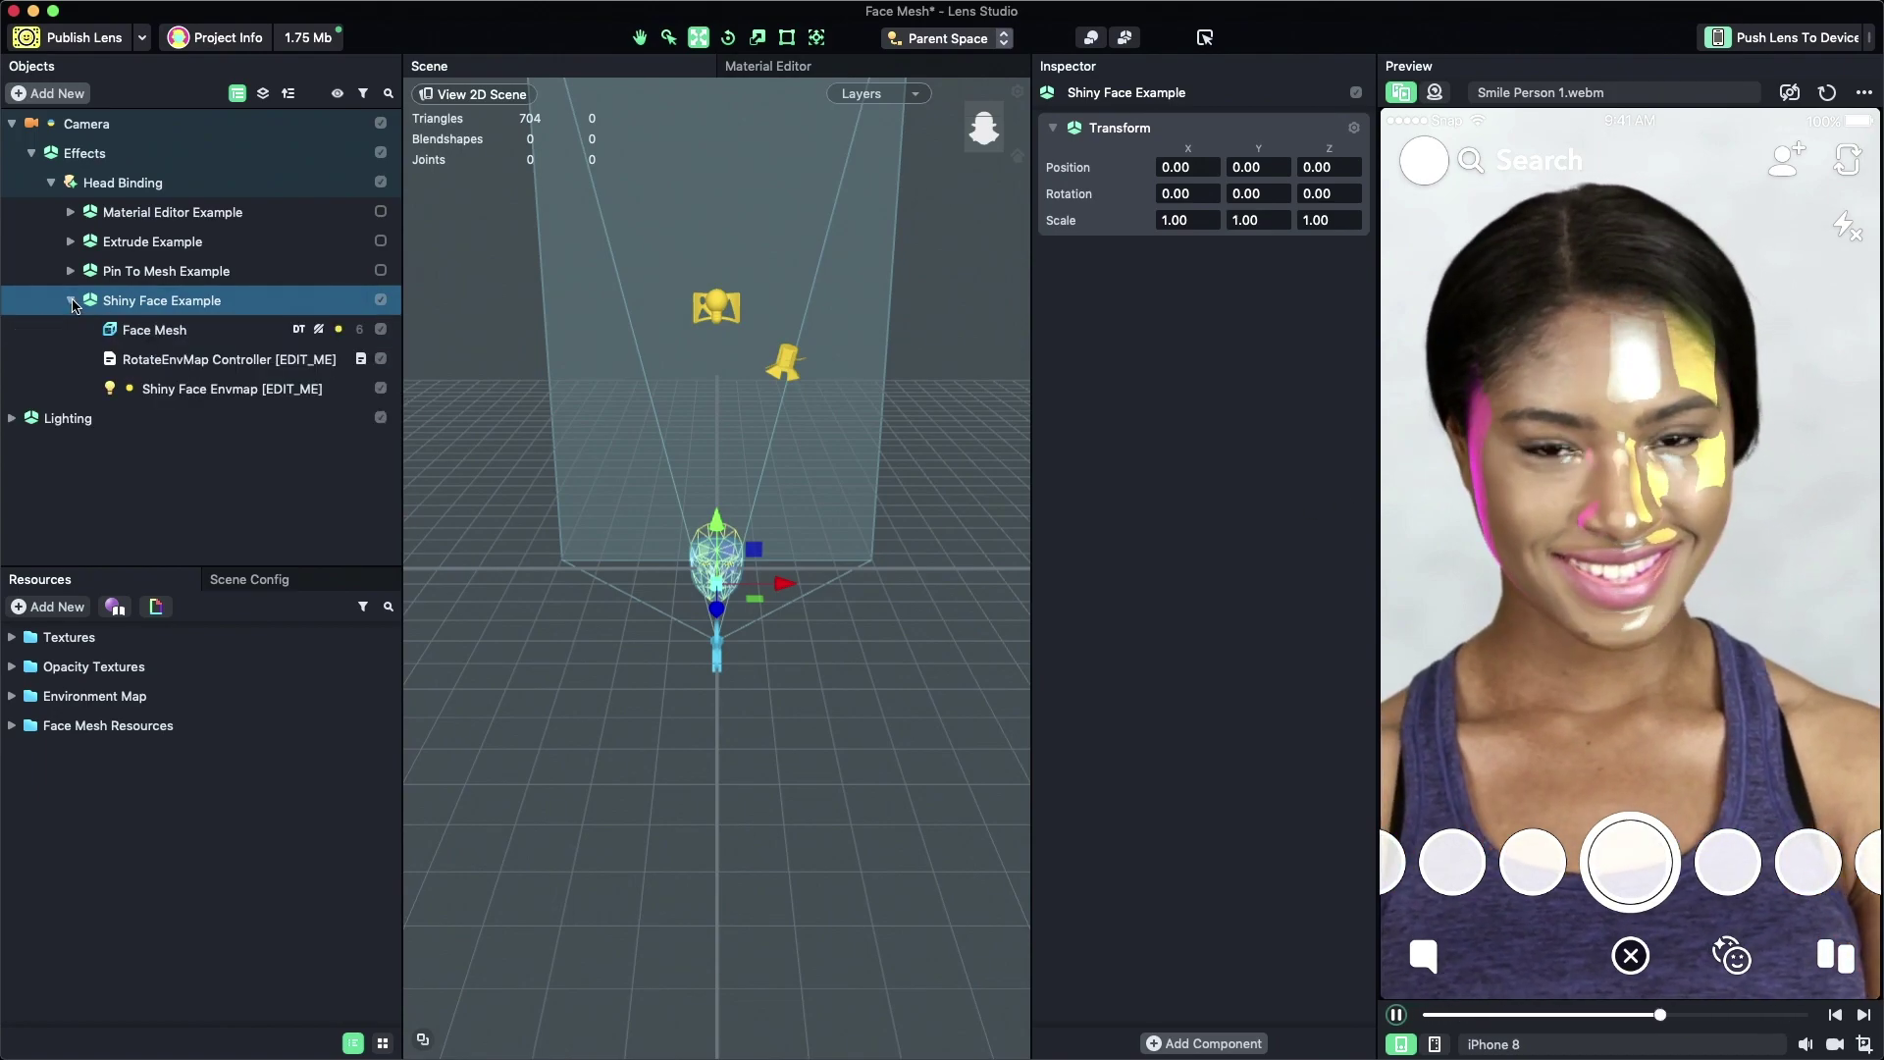
double_click(288, 361)
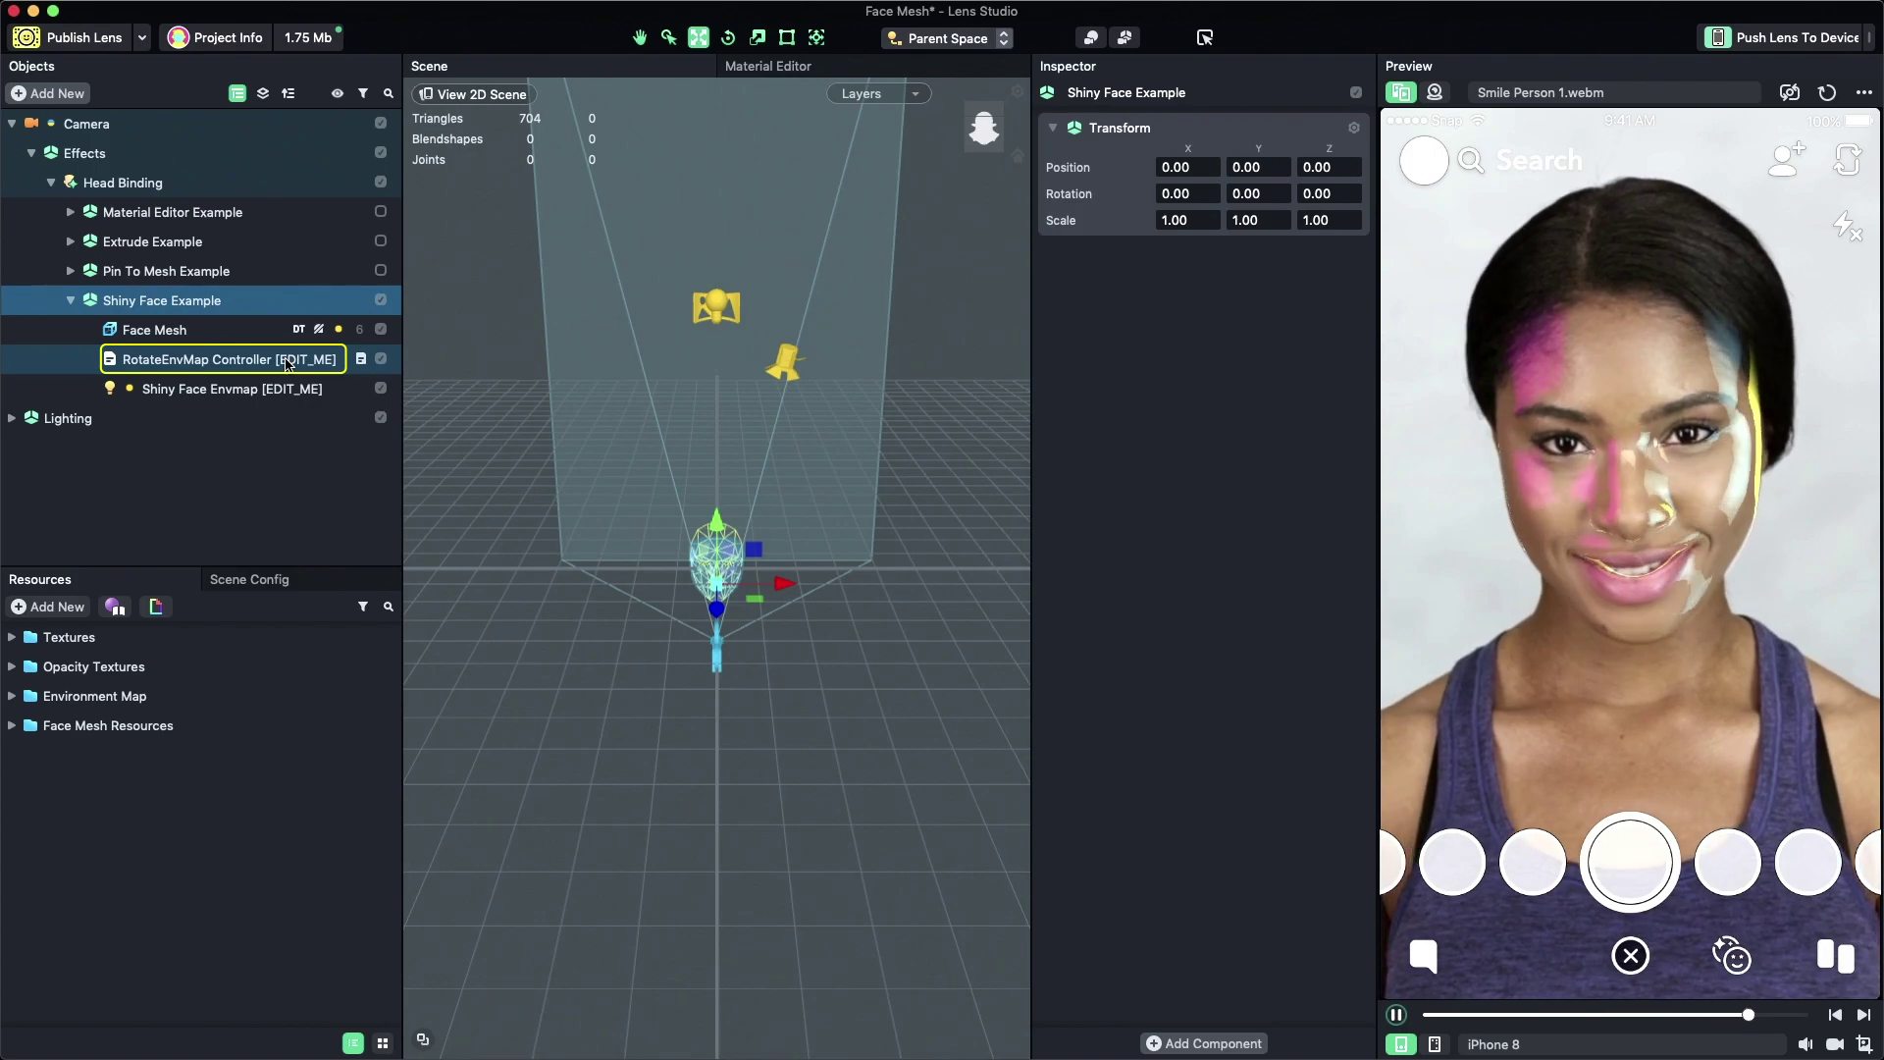
click(288, 361)
key(Escape)
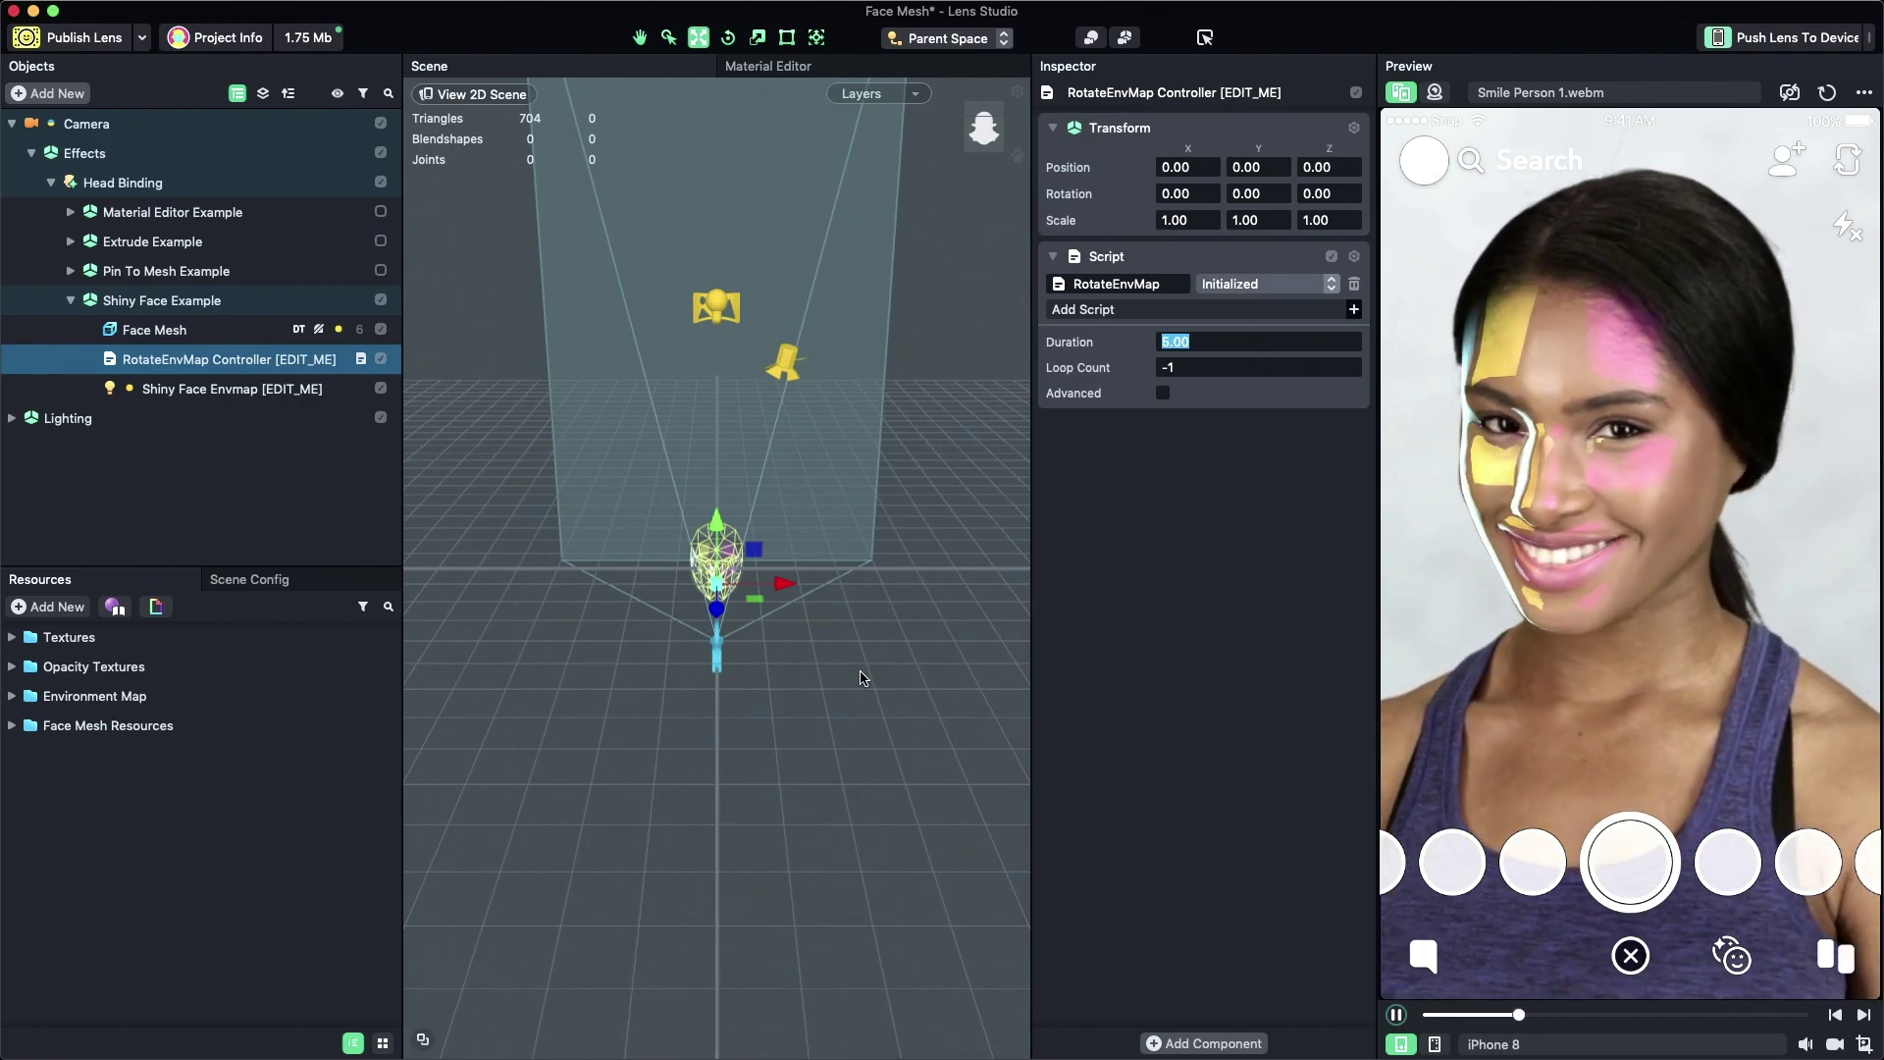
Import the studio environment map folder into the project's resources and expand it
drag(785, 472, 220, 855)
click(221, 856)
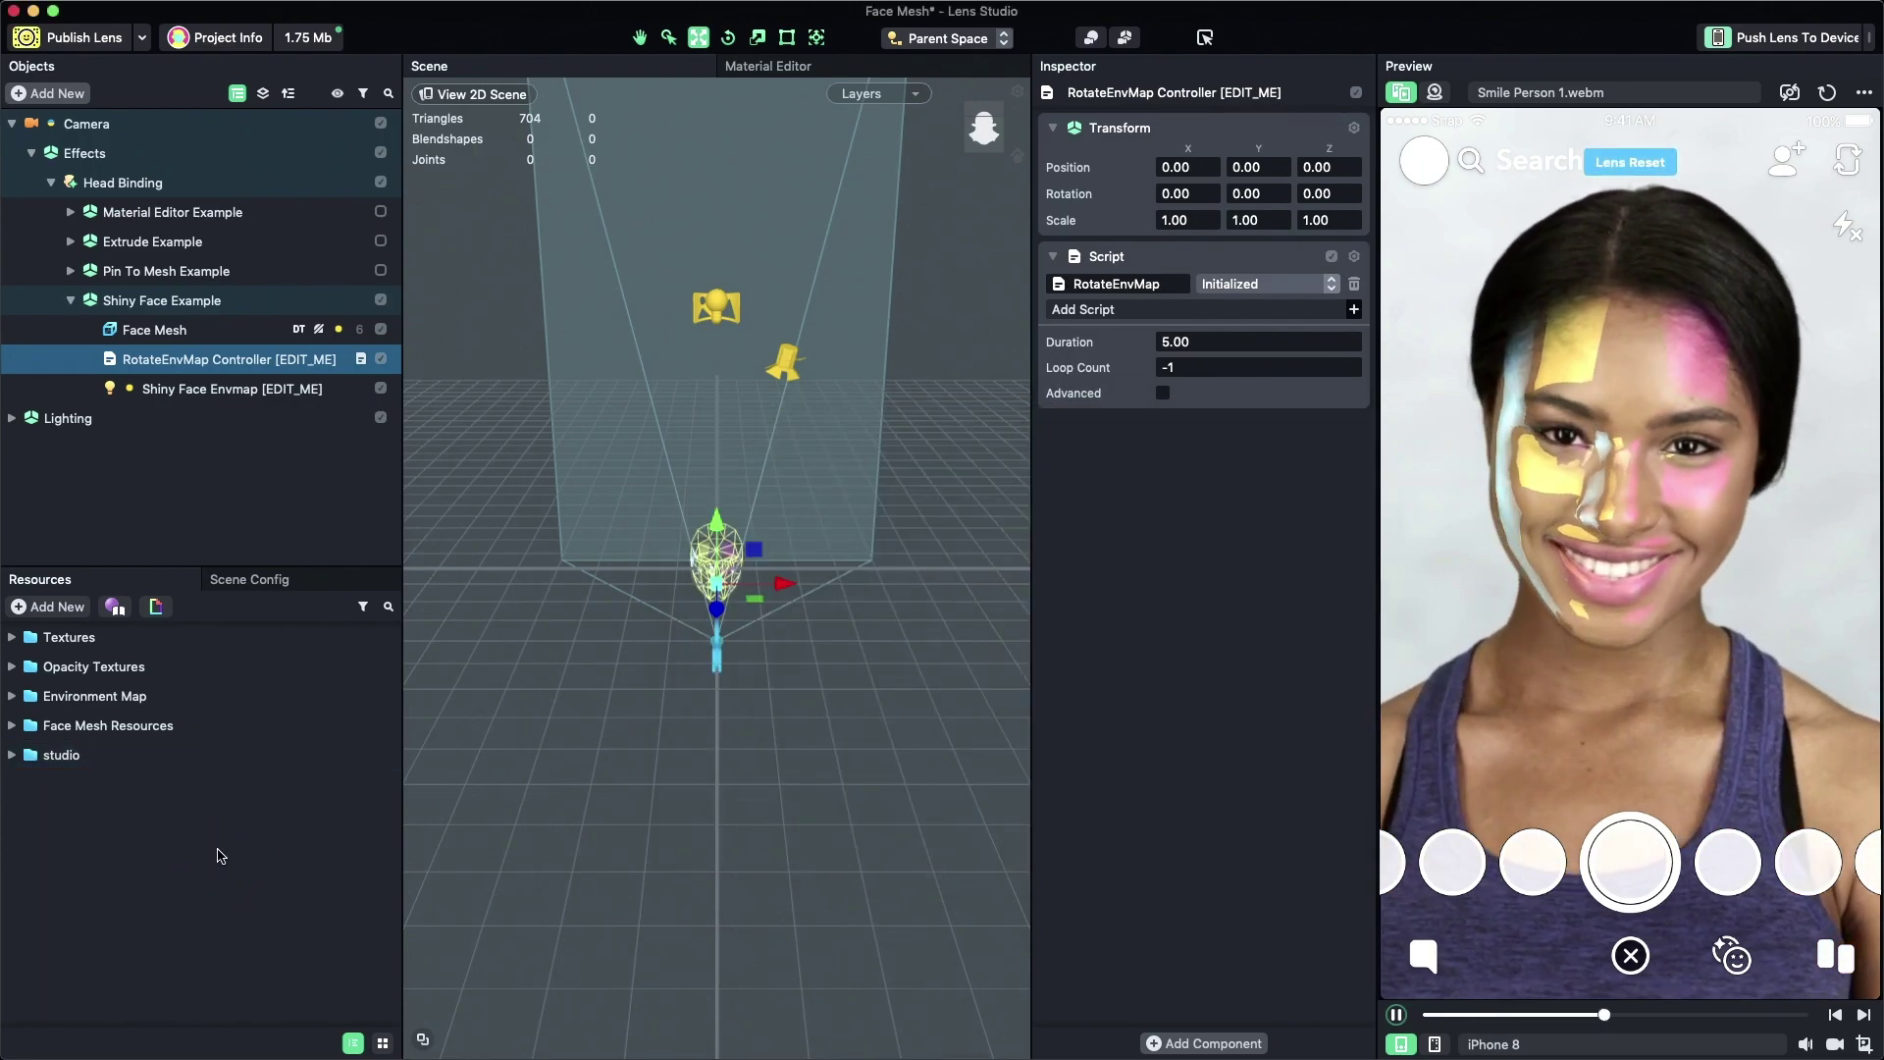
click(12, 754)
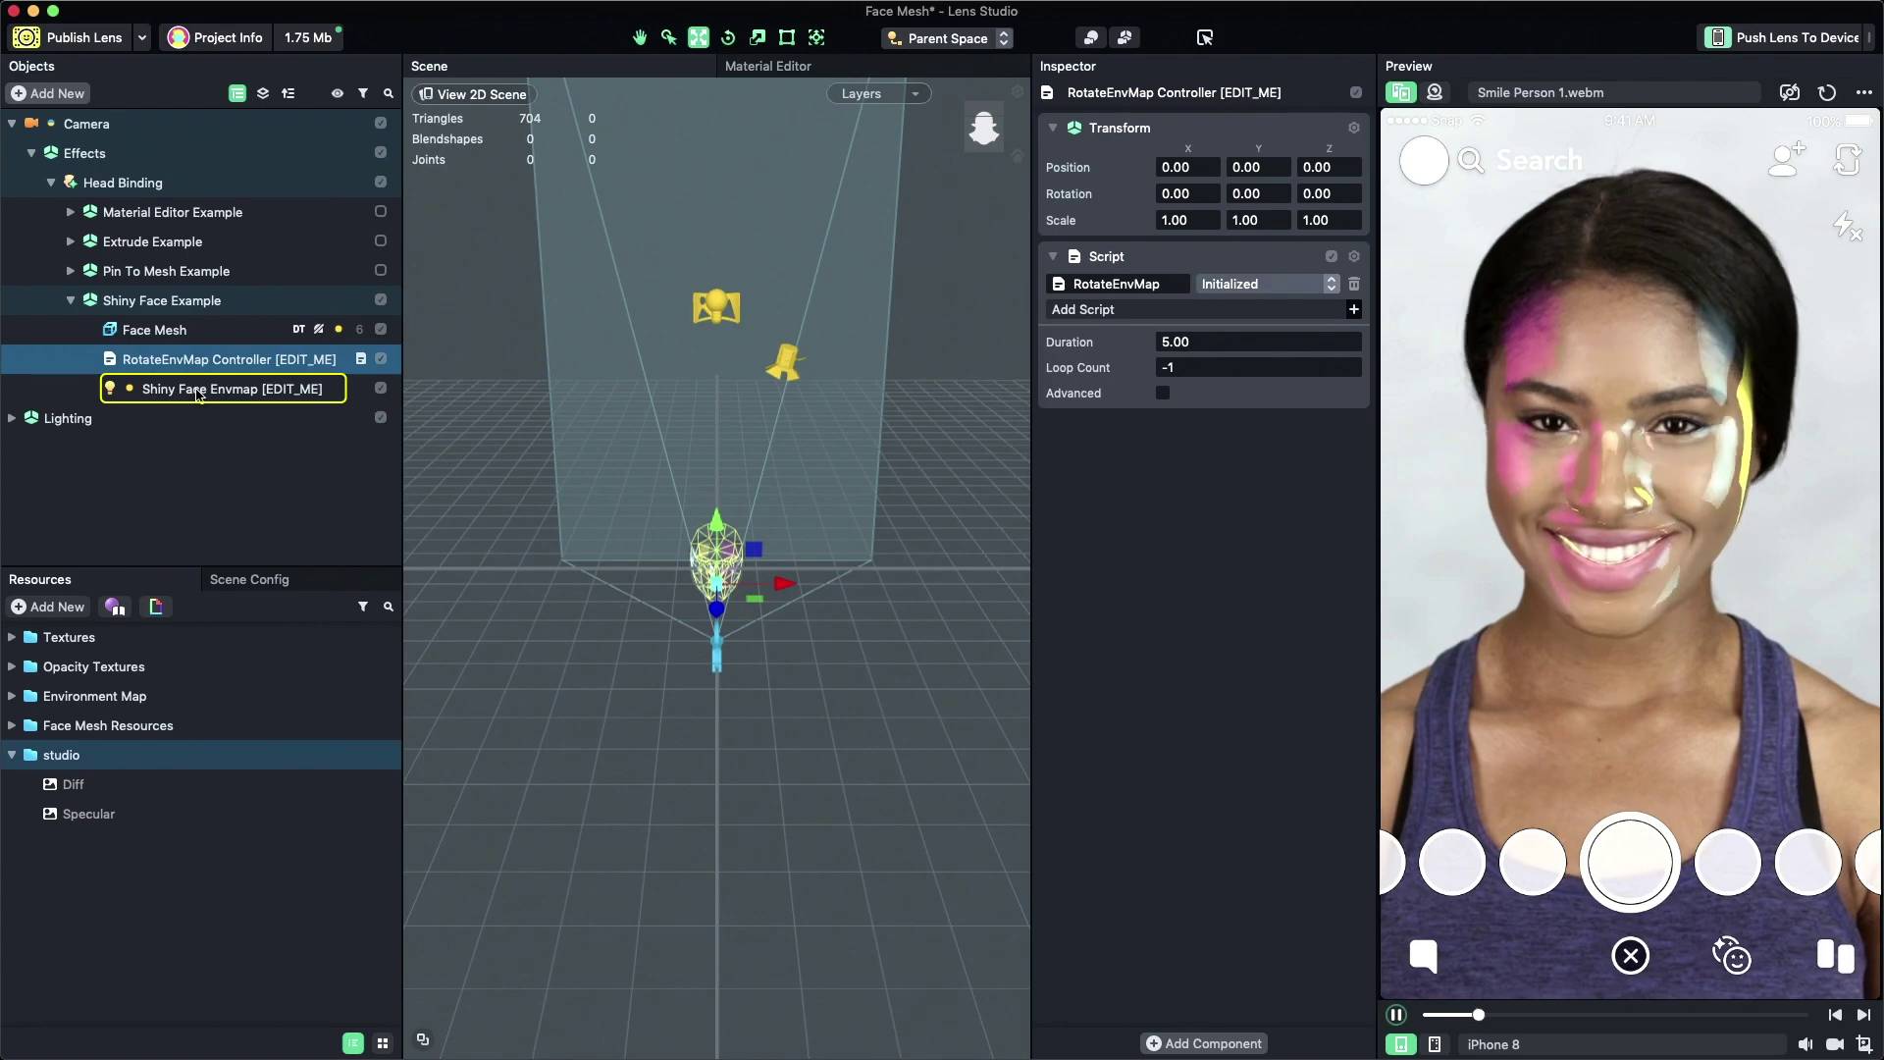
Assign the studio folder's Diff and Specular textures as the Shiny Face Envmap light's diffuse and specular environment maps
click(199, 392)
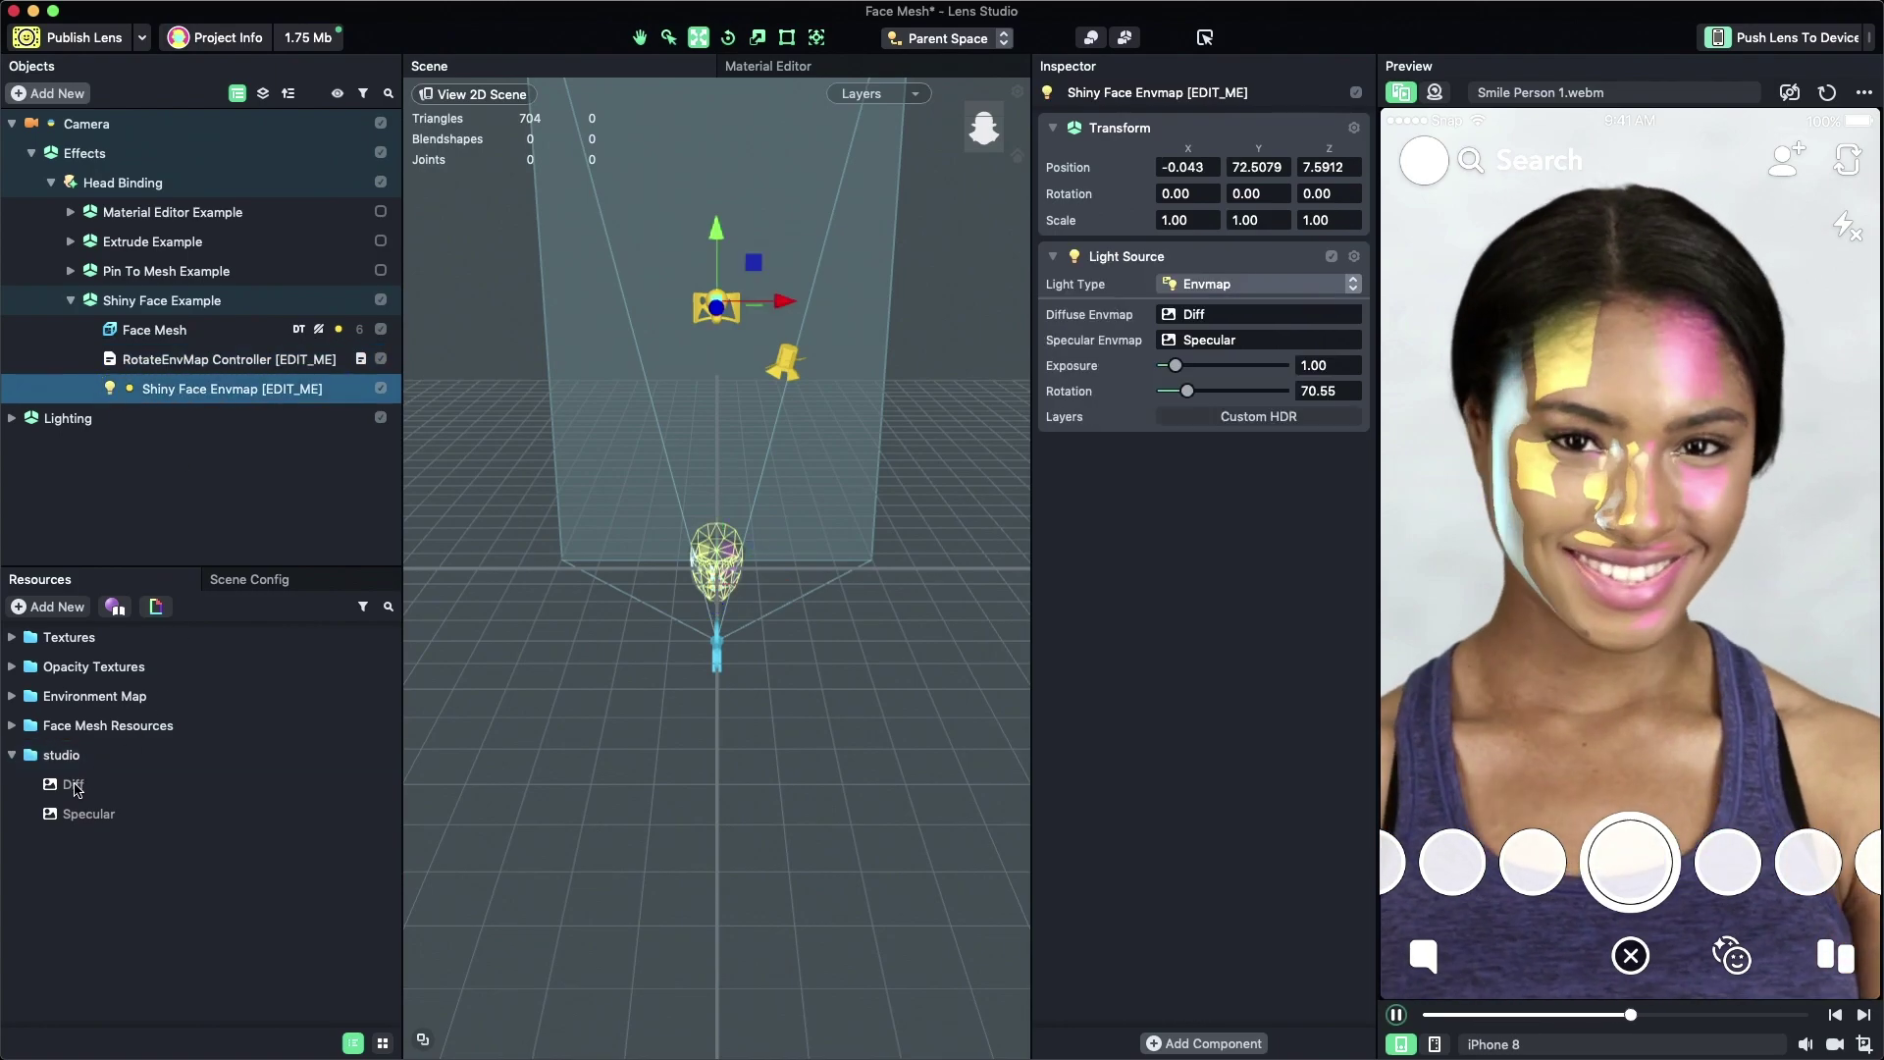
click(66, 790)
drag(66, 793, 1198, 317)
drag(82, 814, 1213, 340)
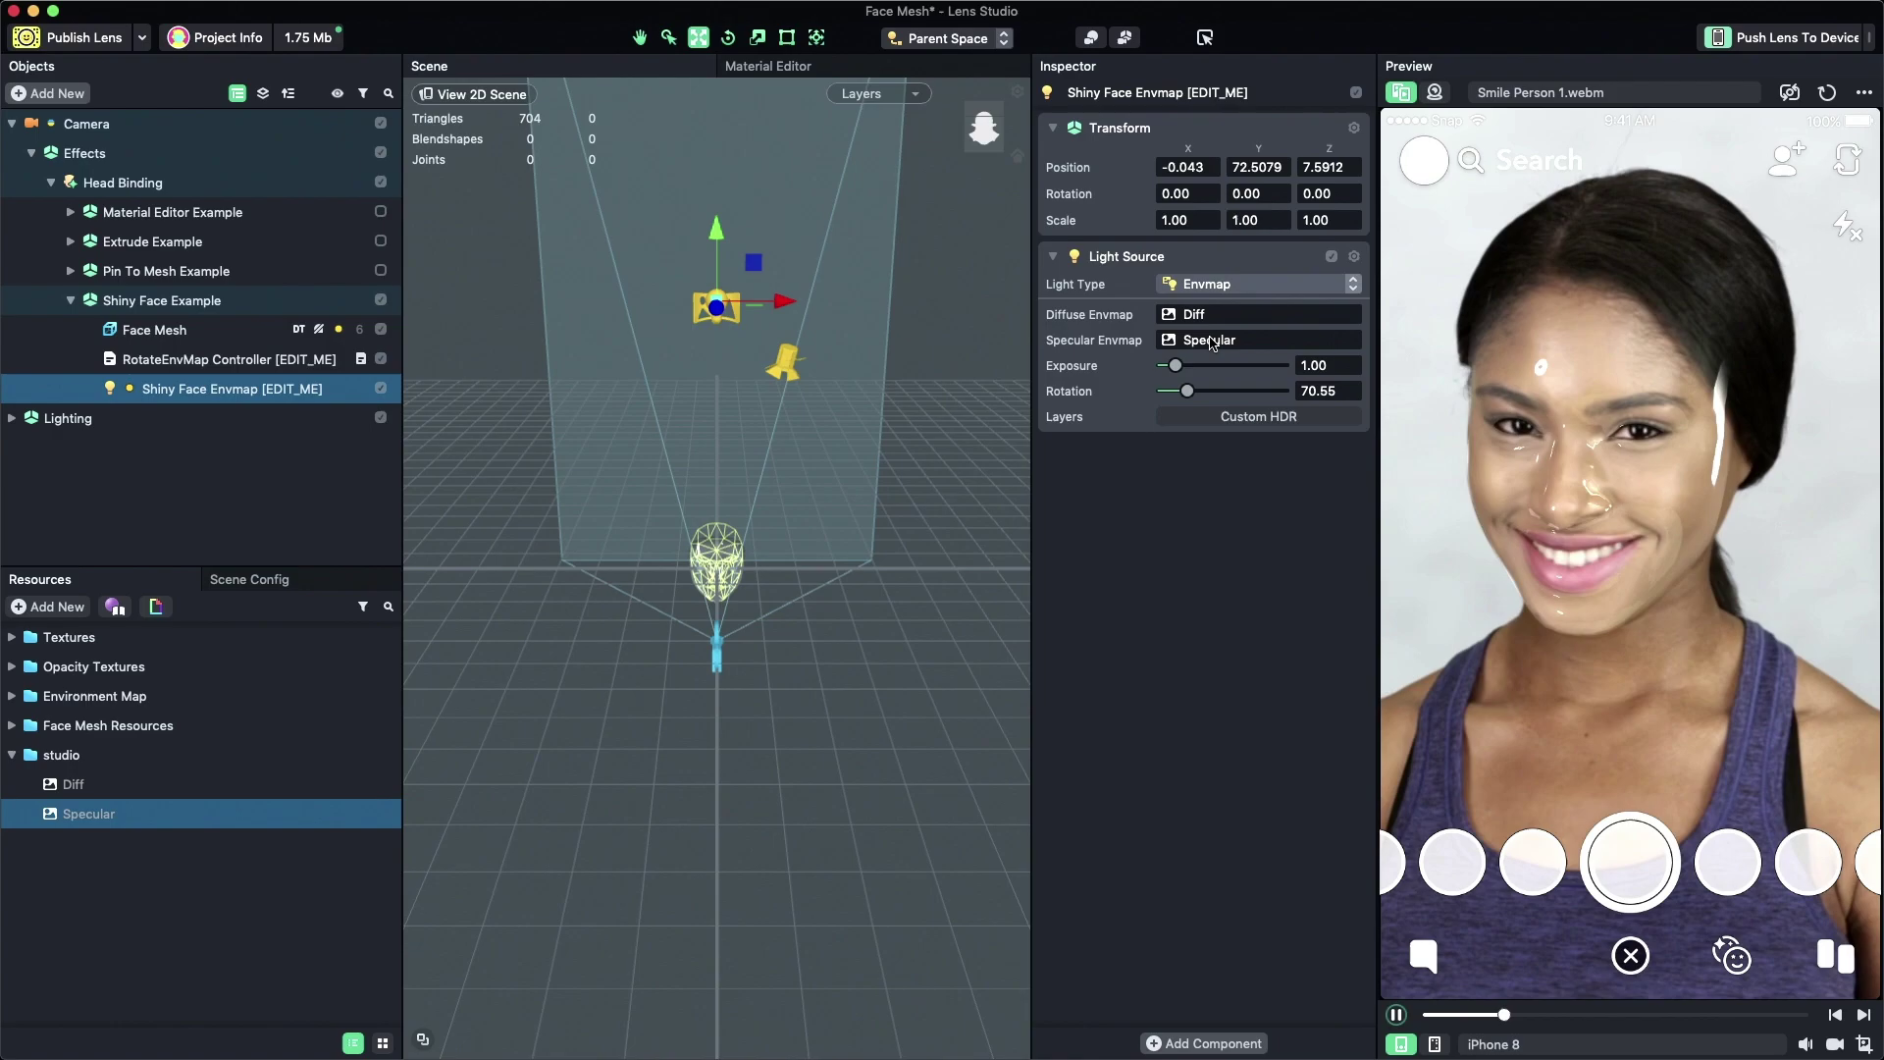